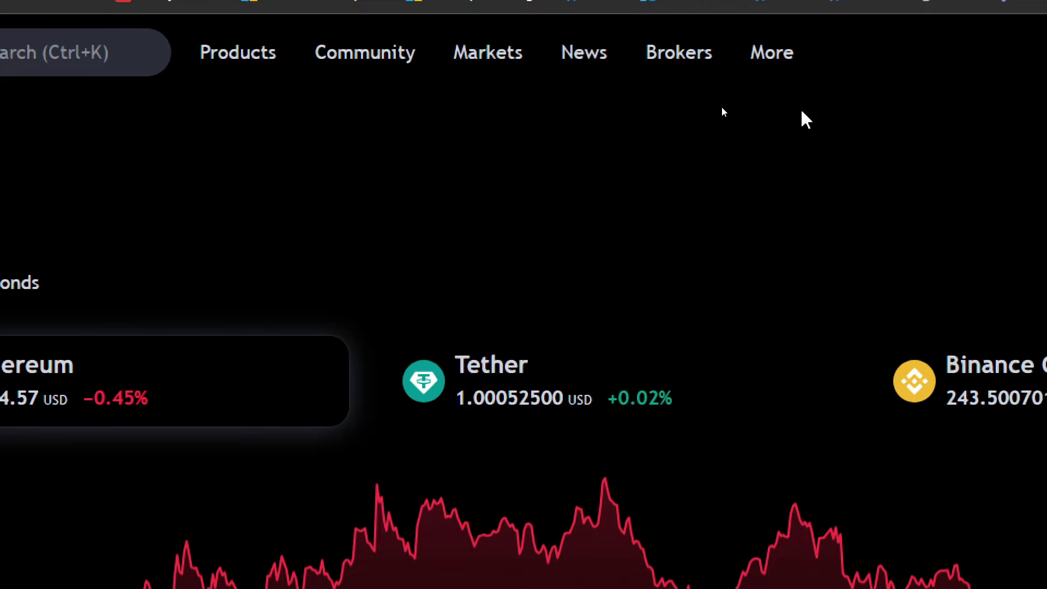
Step: Bring up the Brokers dropdown from the top navigation bar on TradingView's homepage
mouse_move(182, 82)
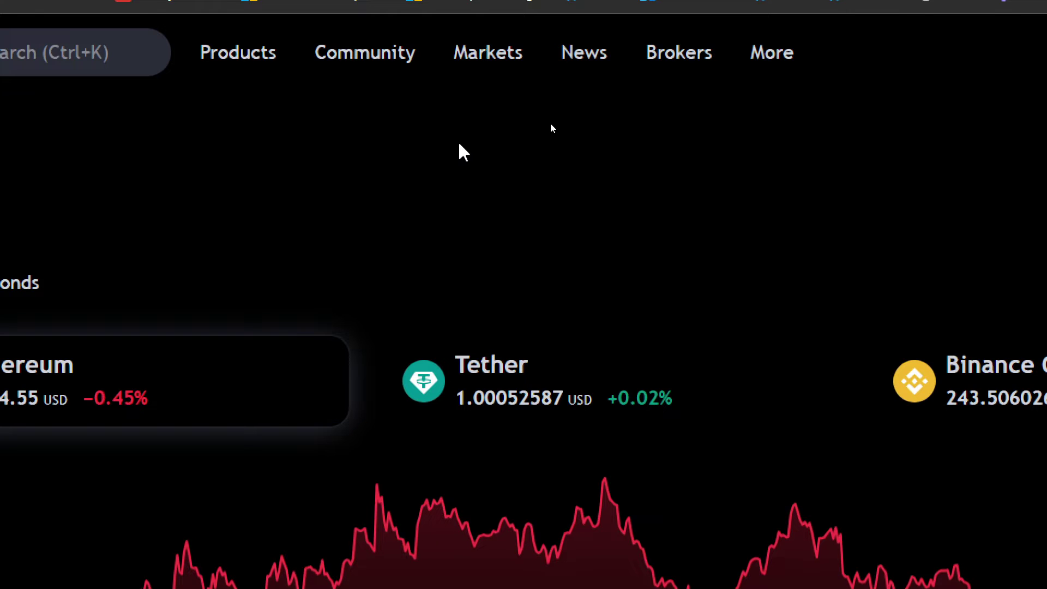
mouse_move(686, 64)
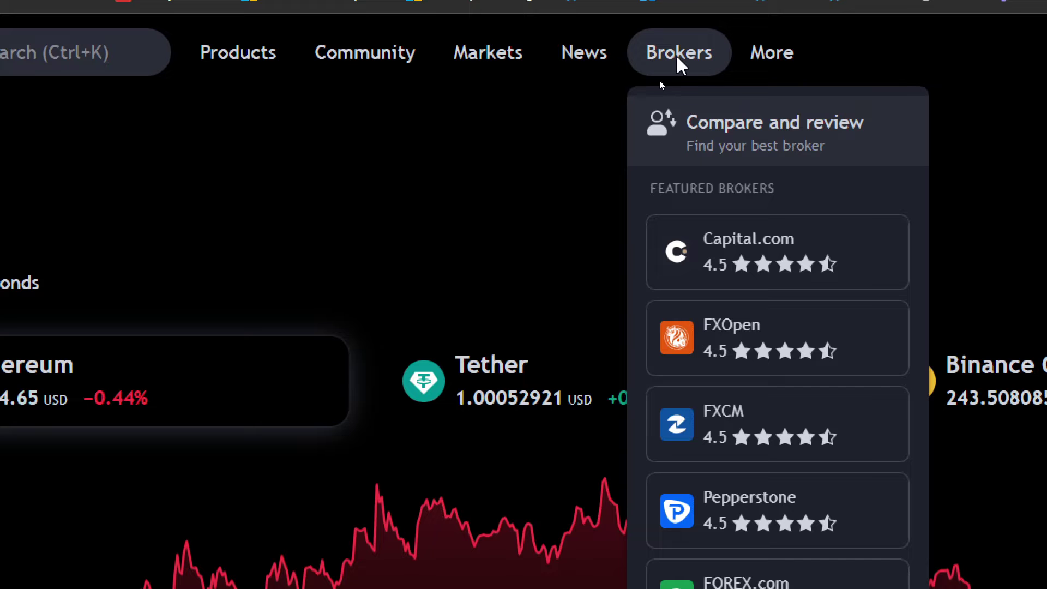
left_click(696, 154)
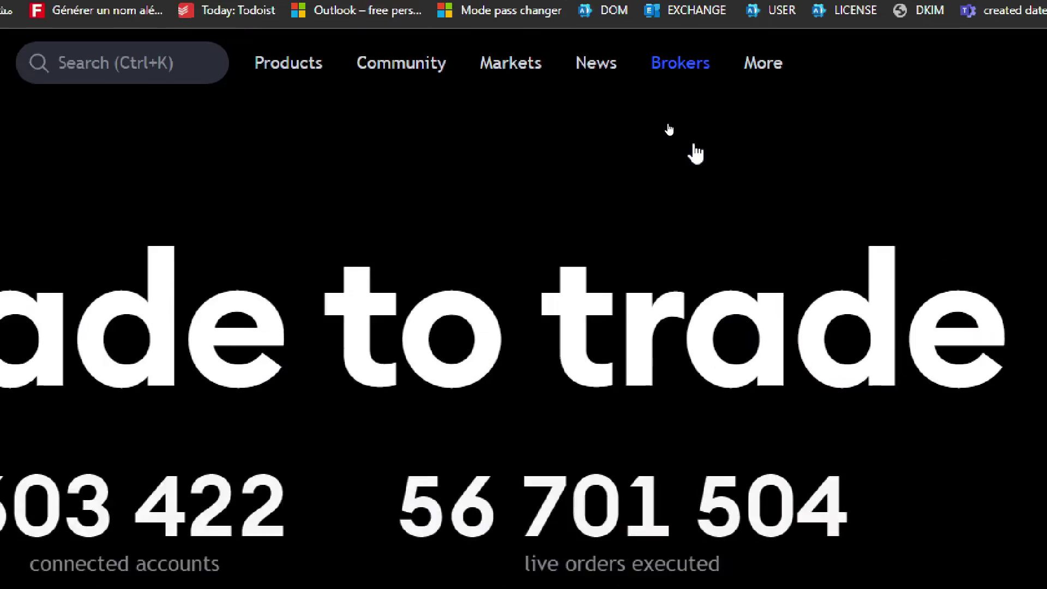
left_click_drag(1042, 115, 1042, 419)
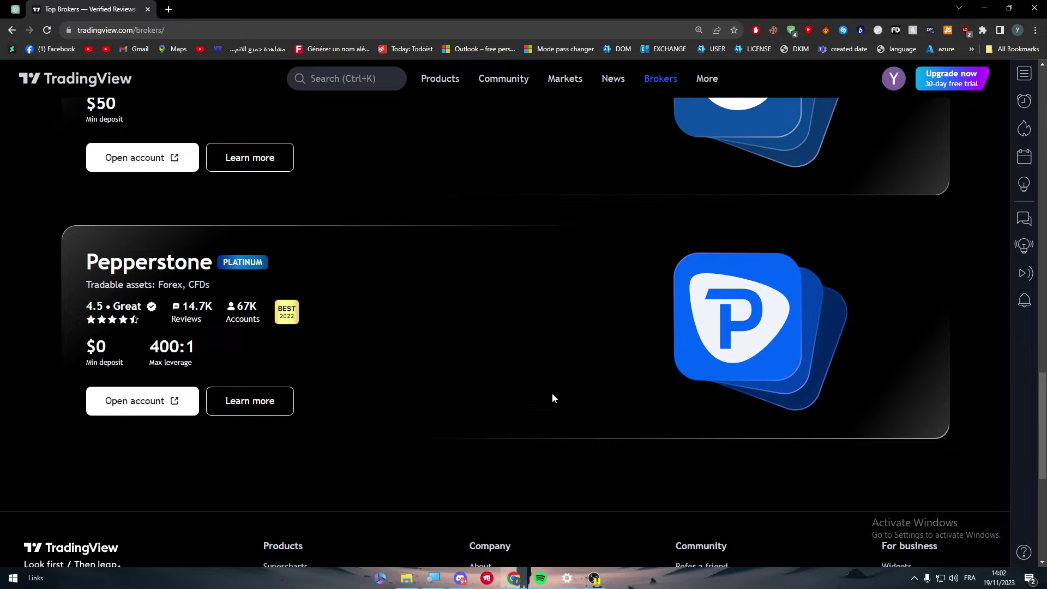
left_click_drag(1043, 420, 1042, 115)
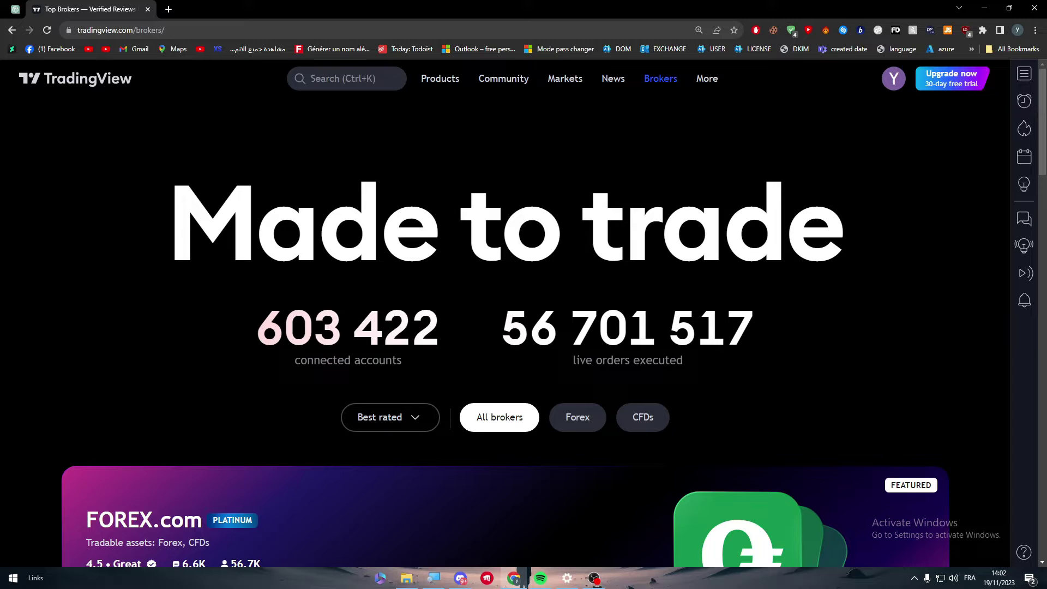
left_click(60, 90)
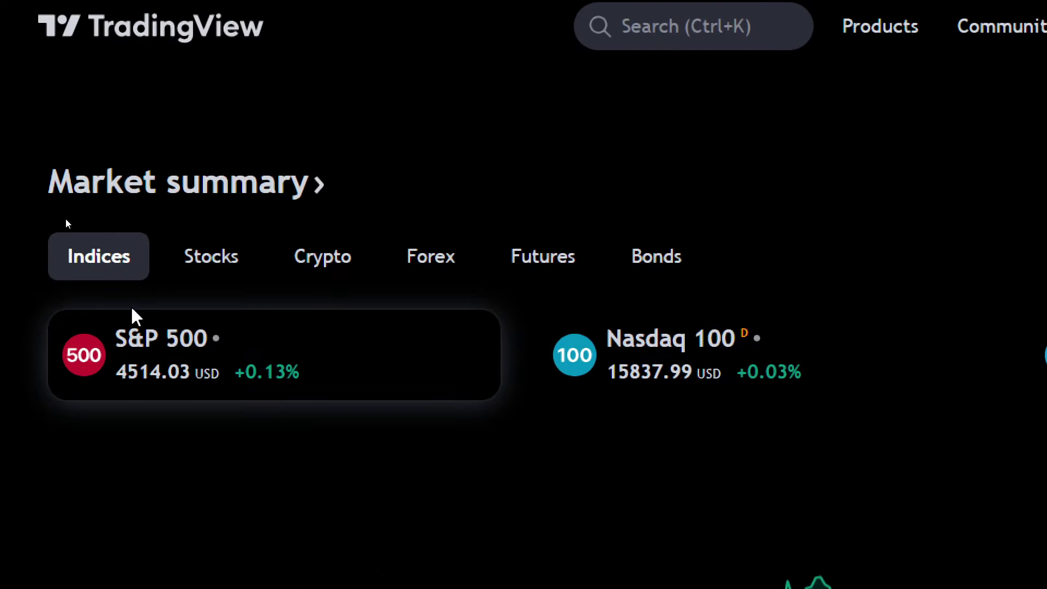
Step: Switch the market summary to Futures to show Gold and Silver
left_click(197, 249)
left_click(543, 256)
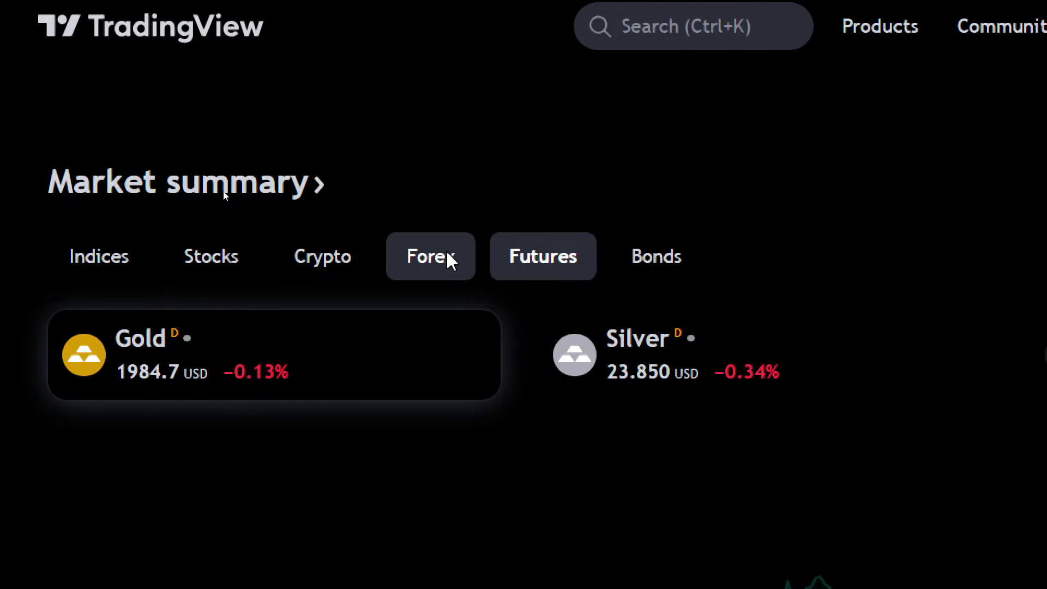
left_click(446, 257)
left_click(543, 256)
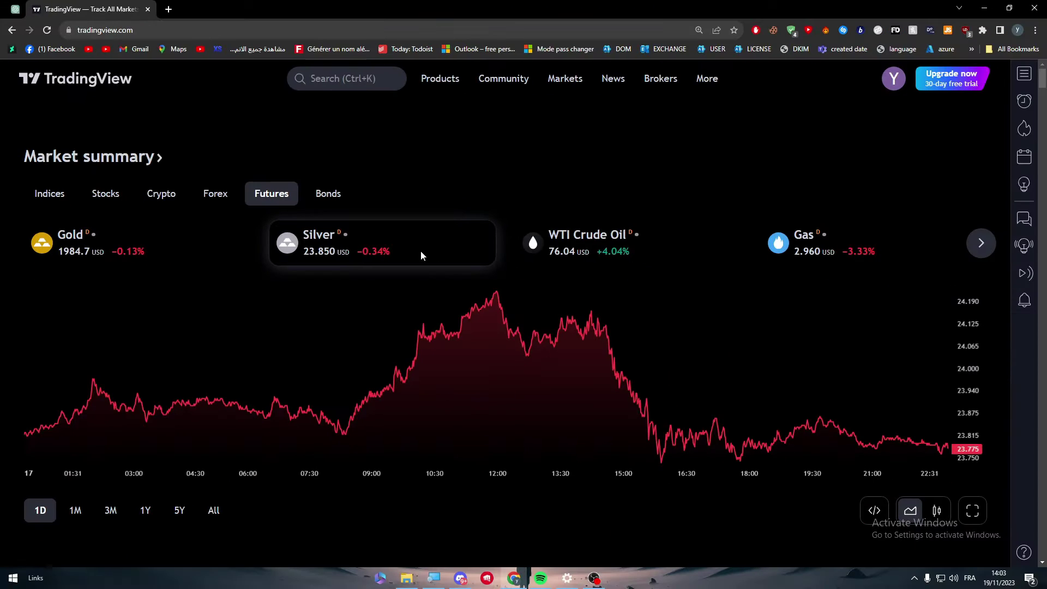
Step: Open the SI1! Silver Futures chart and enlarge its bottom panel to half the screen
left_click(972, 511)
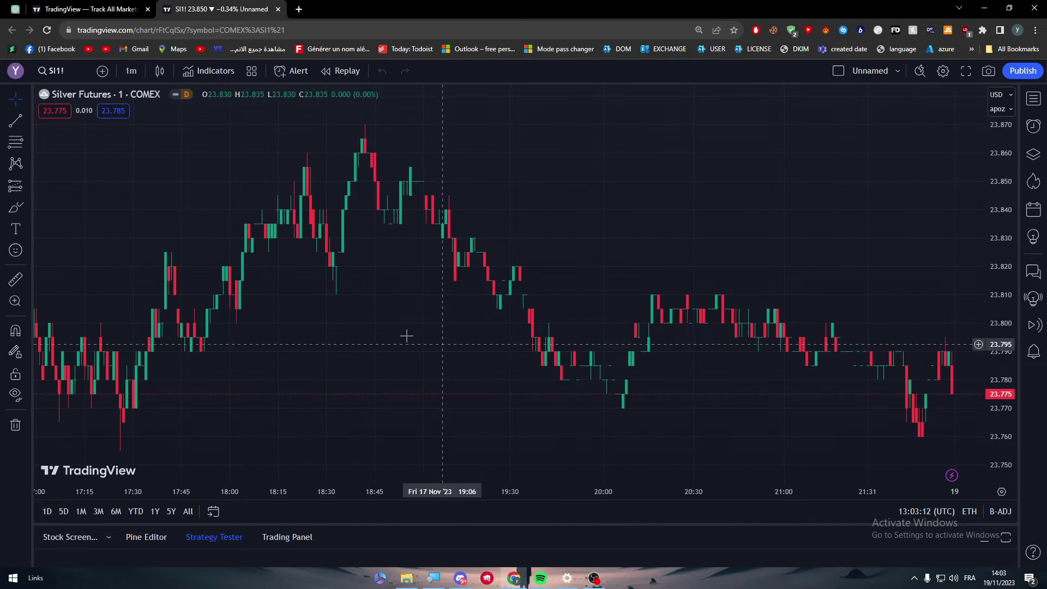
left_click_drag(405, 527, 428, 484)
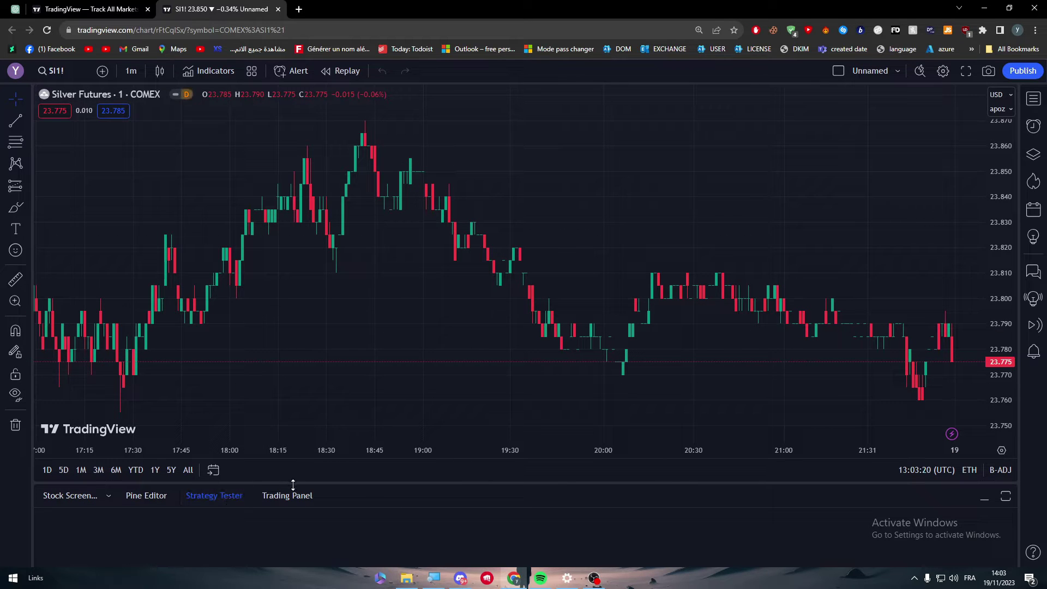
left_click_drag(295, 483, 281, 246)
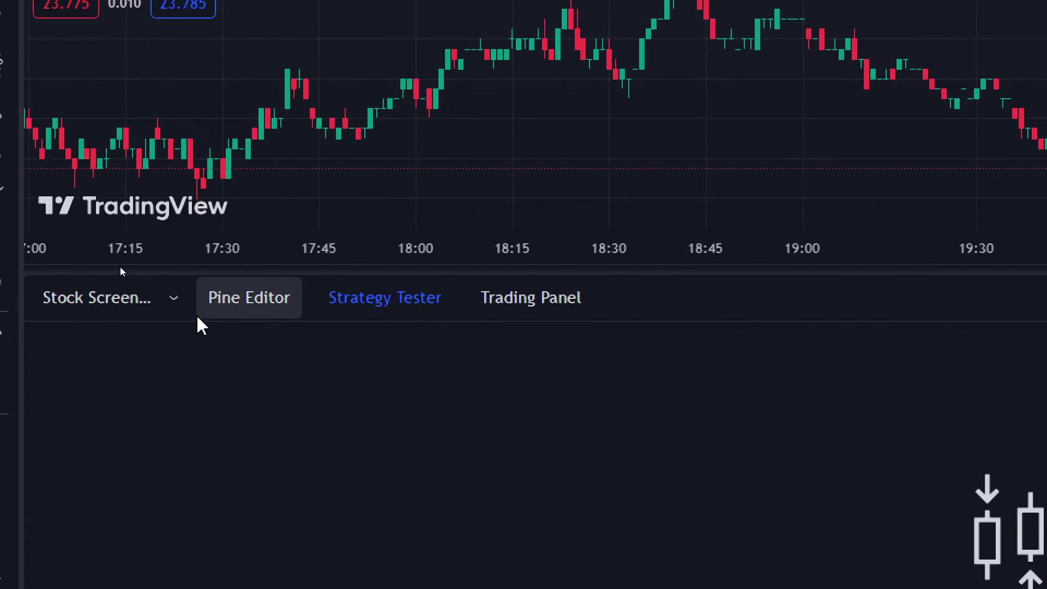
Step: List all brokers from the Trading Panel and search the page for 'ic mar'
left_click(565, 314)
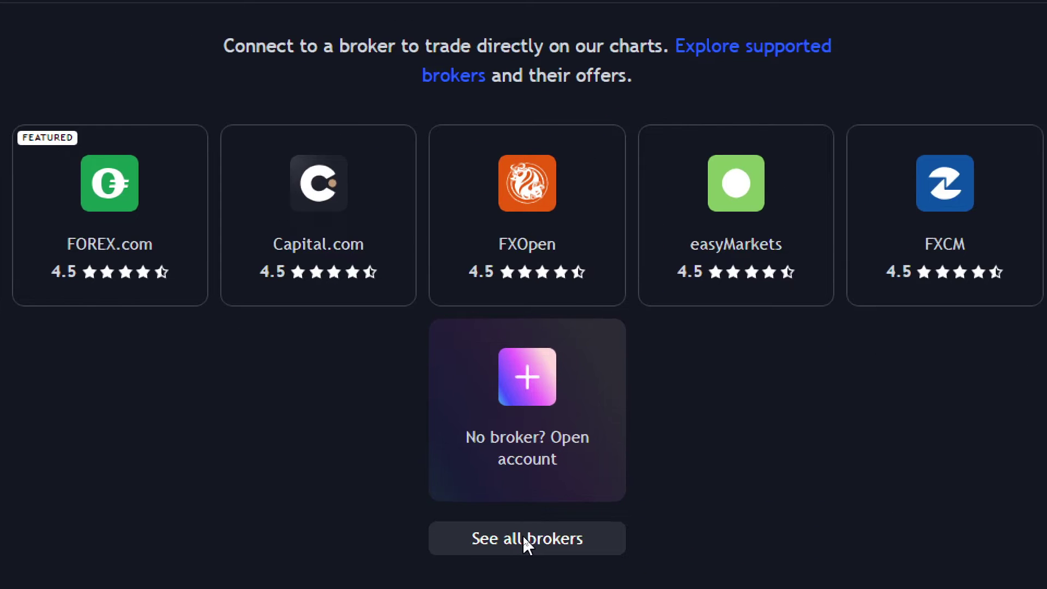
left_click(522, 535)
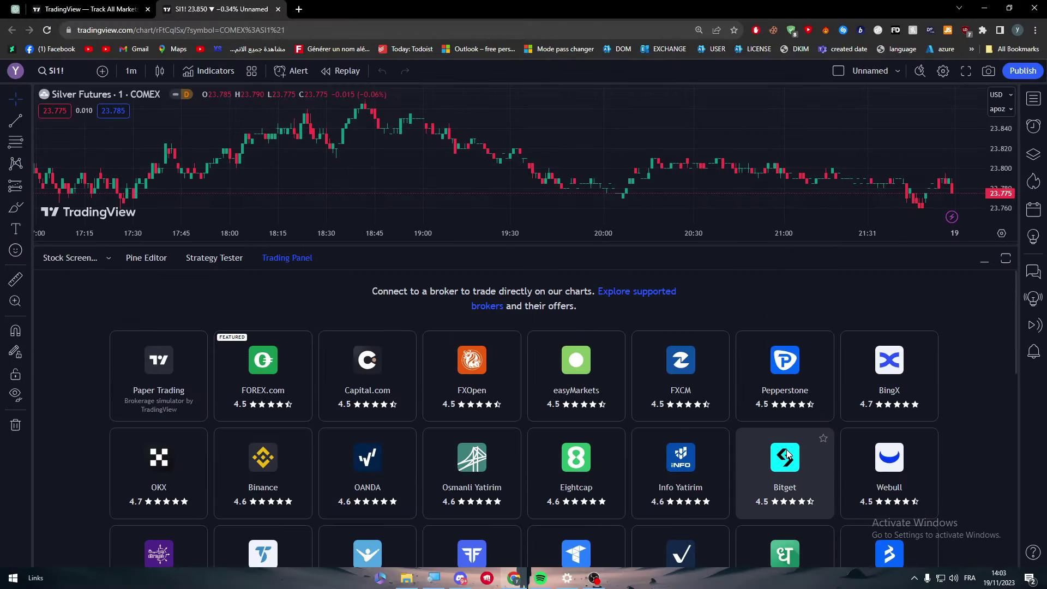
mouse_move(1016, 359)
left_mouse_down()
mouse_move(993, 551)
mouse_move(985, 407)
mouse_move(1012, 339)
left_mouse_up()
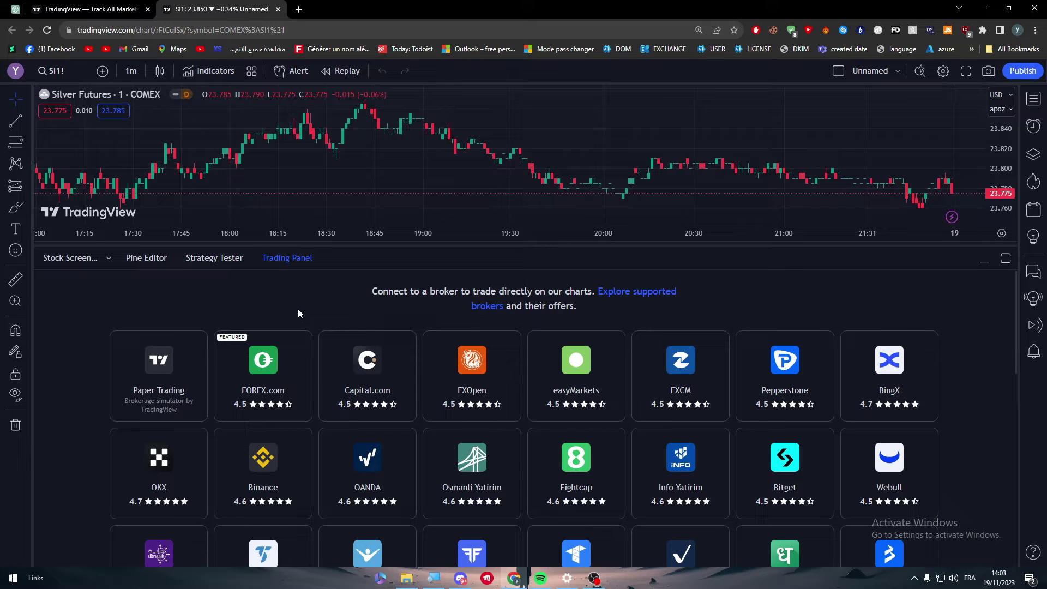
key("ctrl+f")
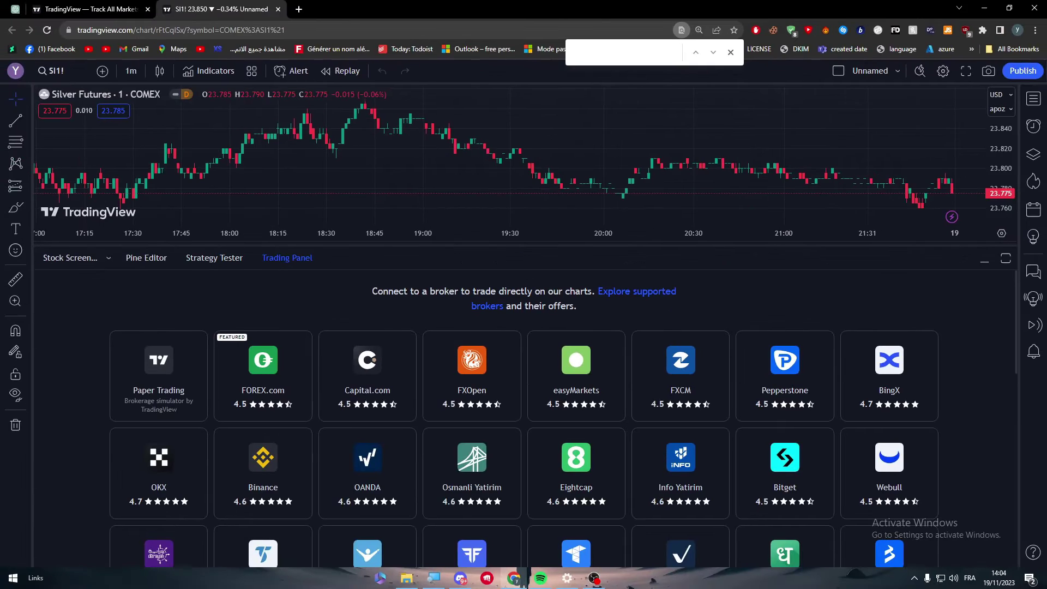
type("8")
type("ic mar")
Step: Google 'ic market tradingview' in a new tab and open the BrokerChooser result
left_click(295, 7)
type("ic market ")
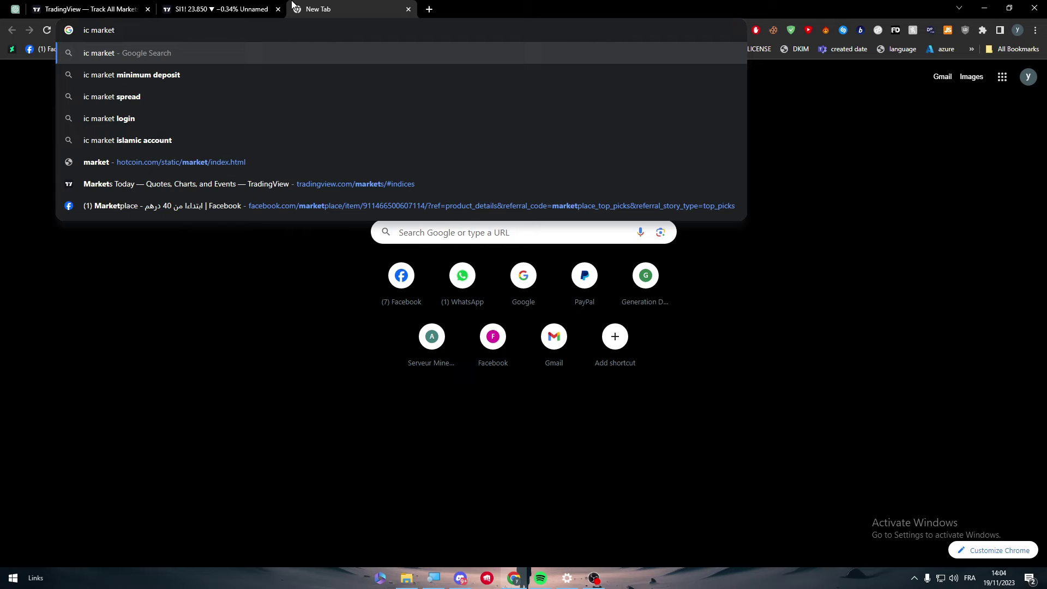
type("tradingview")
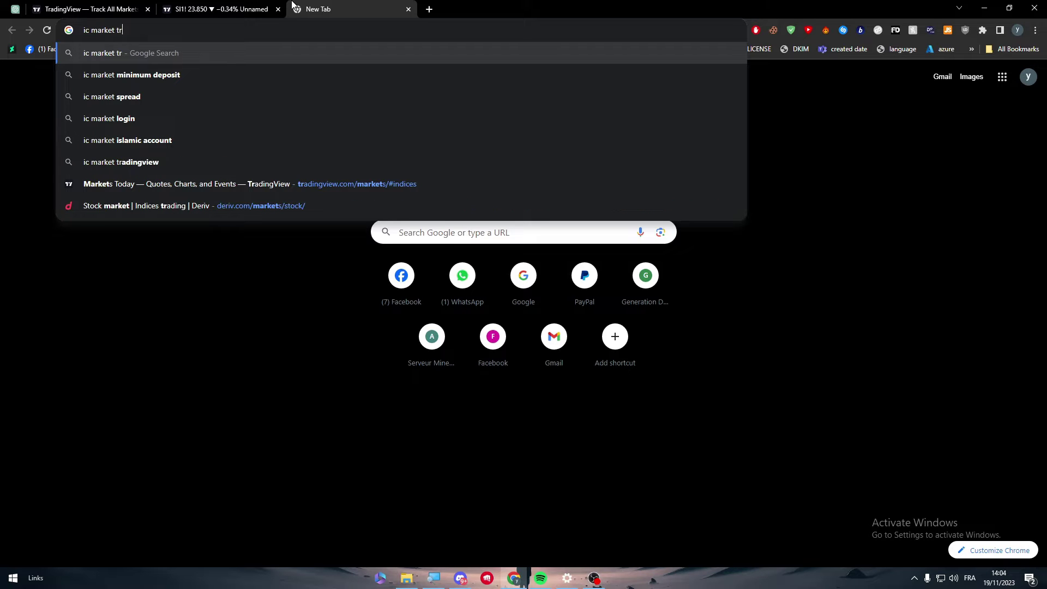
key("Return")
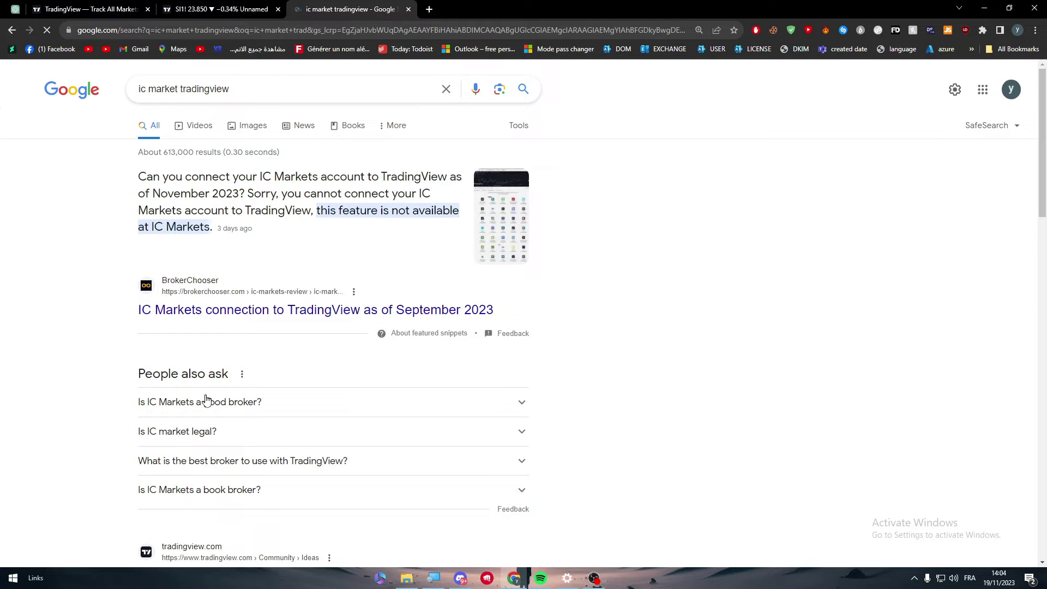
middle_click(164, 311)
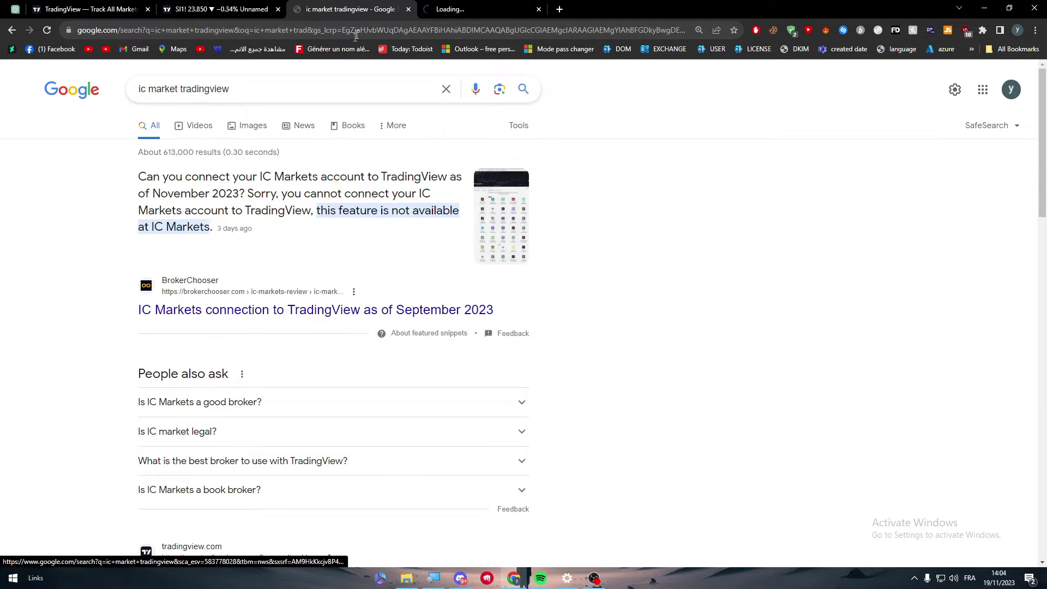
left_click(419, 6)
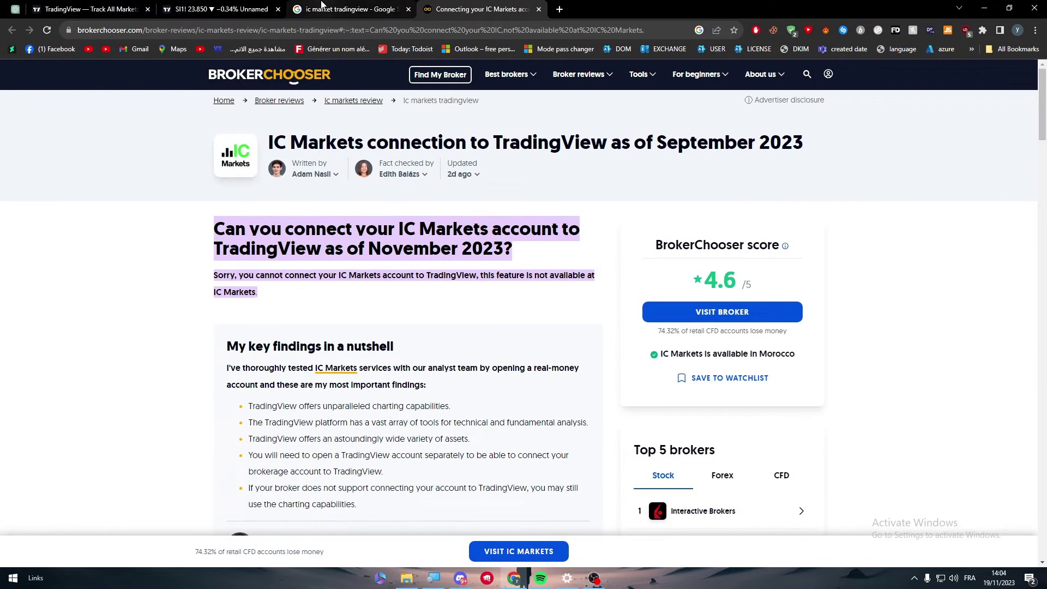
Step: Open the TradingView ideas result in a new tab, then return to Google
left_click(327, 9)
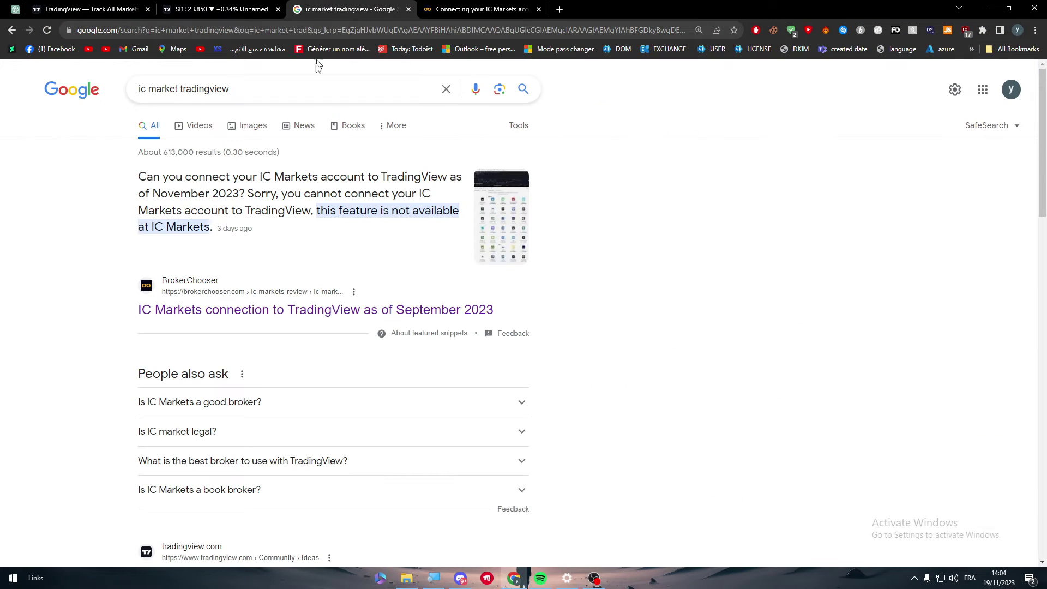
scroll(435, 362, "down", 4)
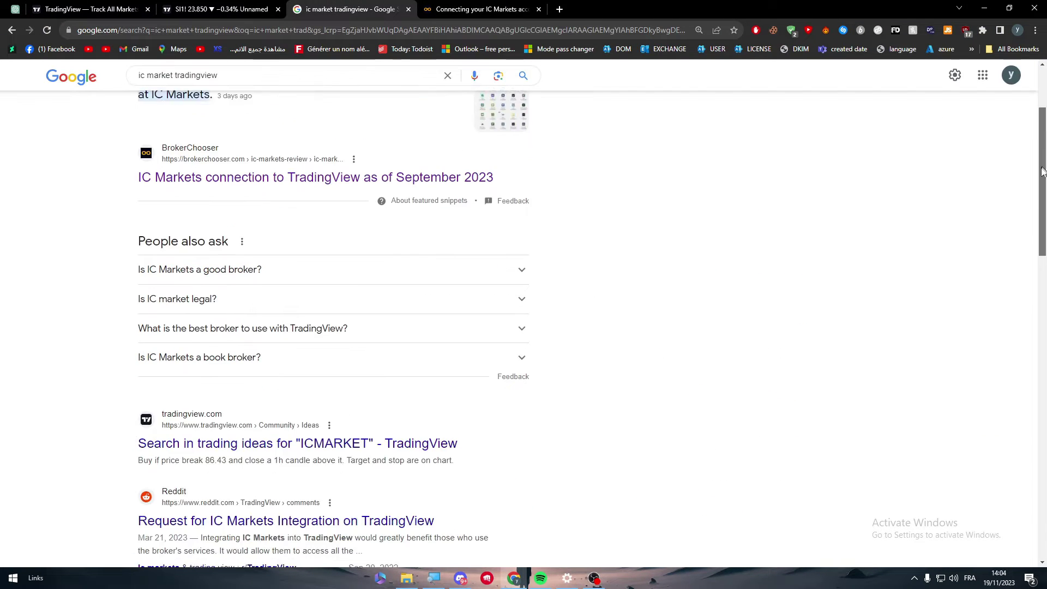
middle_click(302, 343)
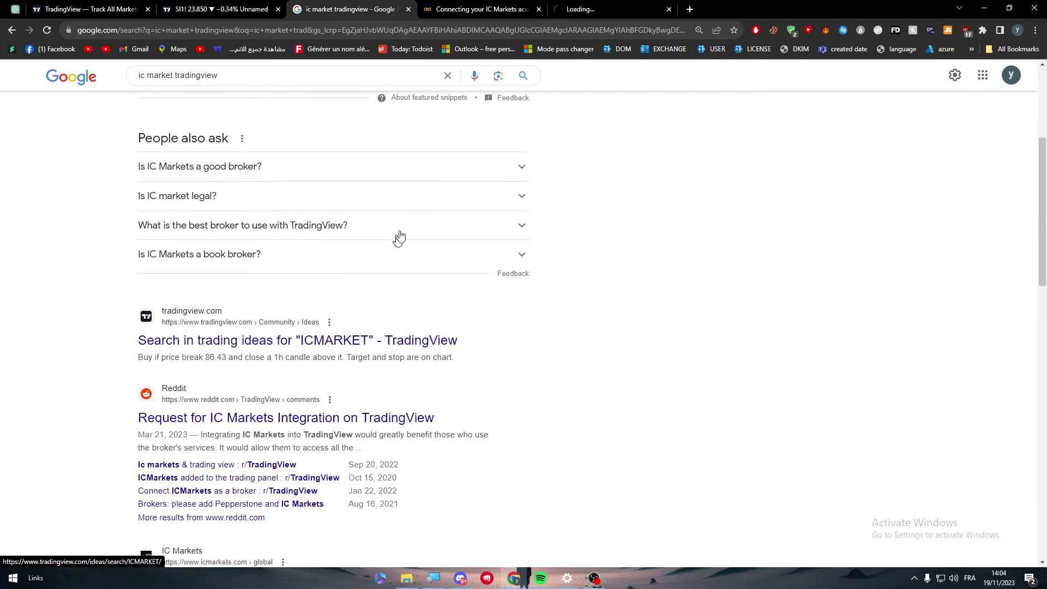
key("ctrl+Tab")
key("ctrl+Tab")
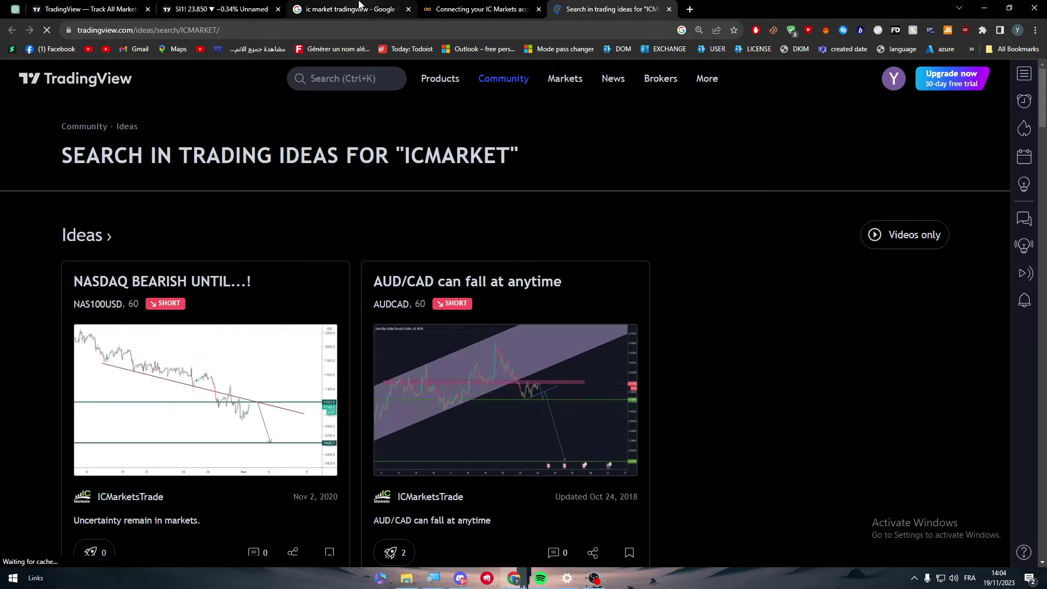
left_click(350, 4)
Step: Open the Reddit IC Markets integration thread, move its tab beside the results, and read it
middle_click(321, 416)
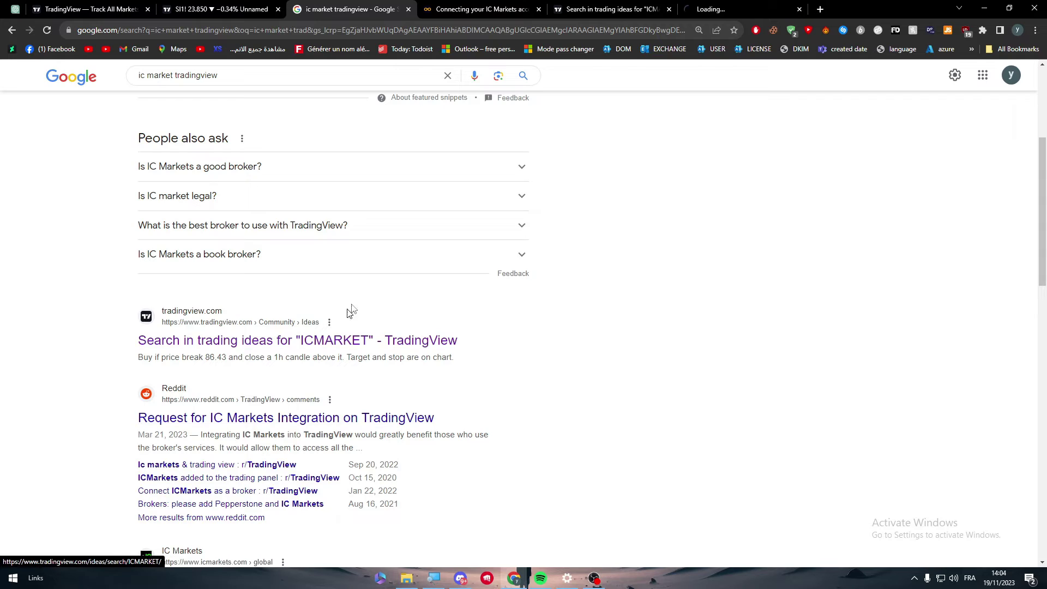
left_click(743, 4)
left_click_drag(743, 5, 486, 8)
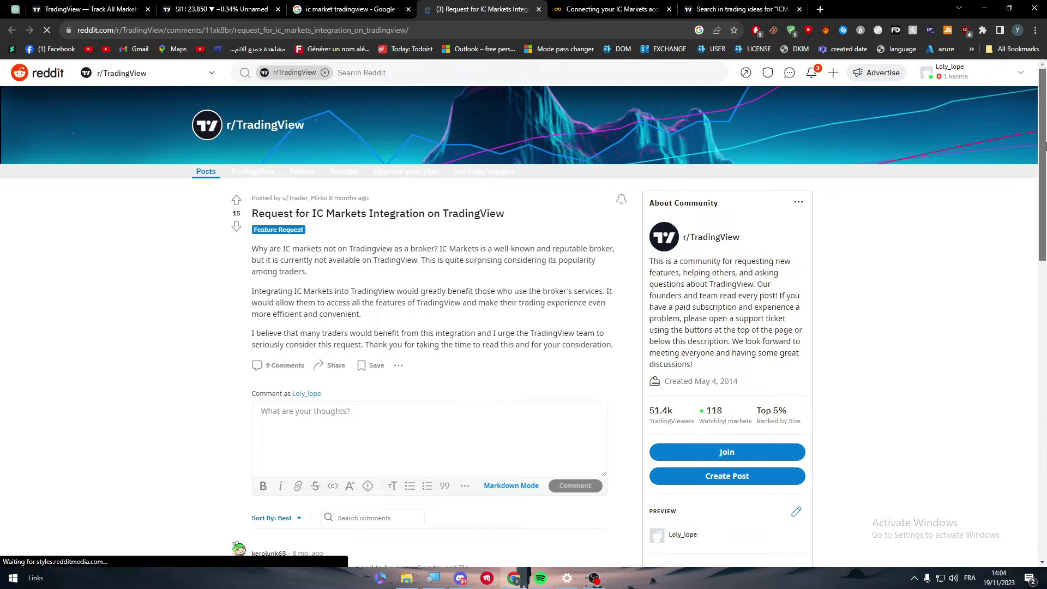
scroll(1021, 271, "down", 6)
scroll(1021, 271, "up", 5)
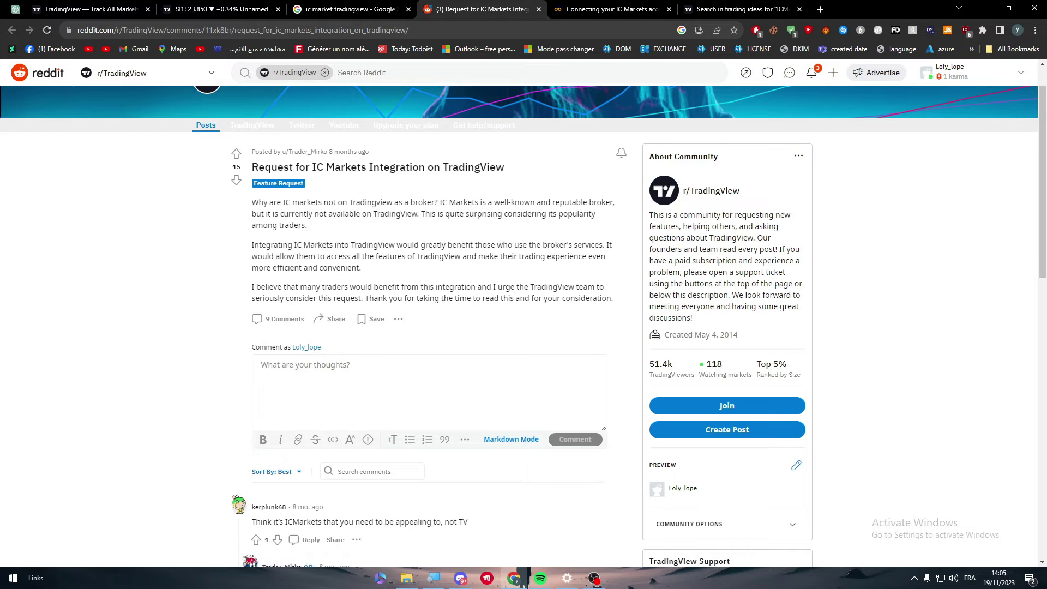
left_click_drag(336, 203, 416, 203)
left_click(323, 245)
left_click_drag(1045, 191, 404, 301)
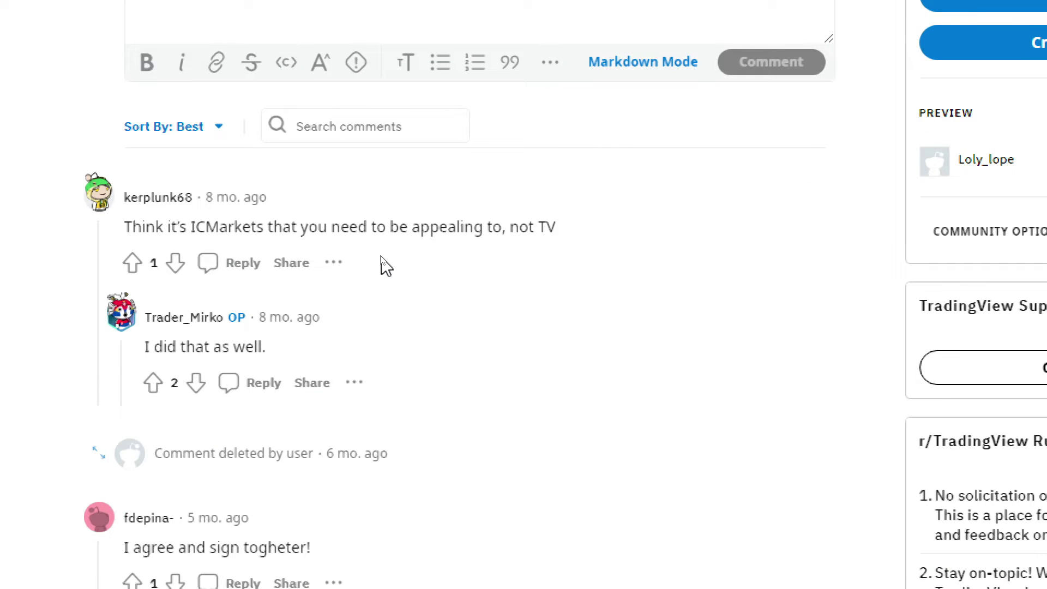
scroll(387, 444, "down", 1)
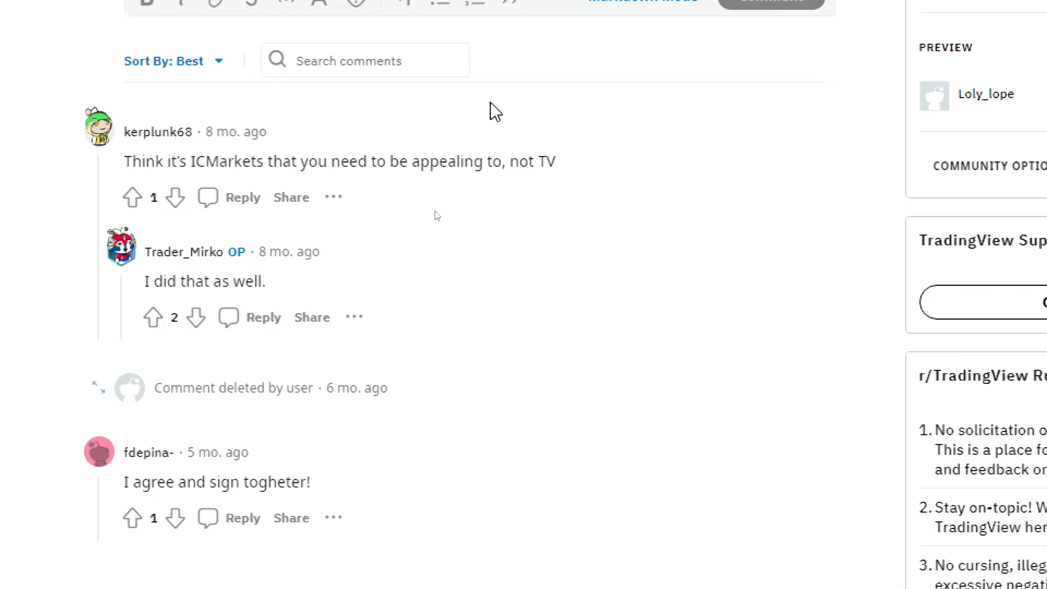
scroll(1043, 222, "up", 5)
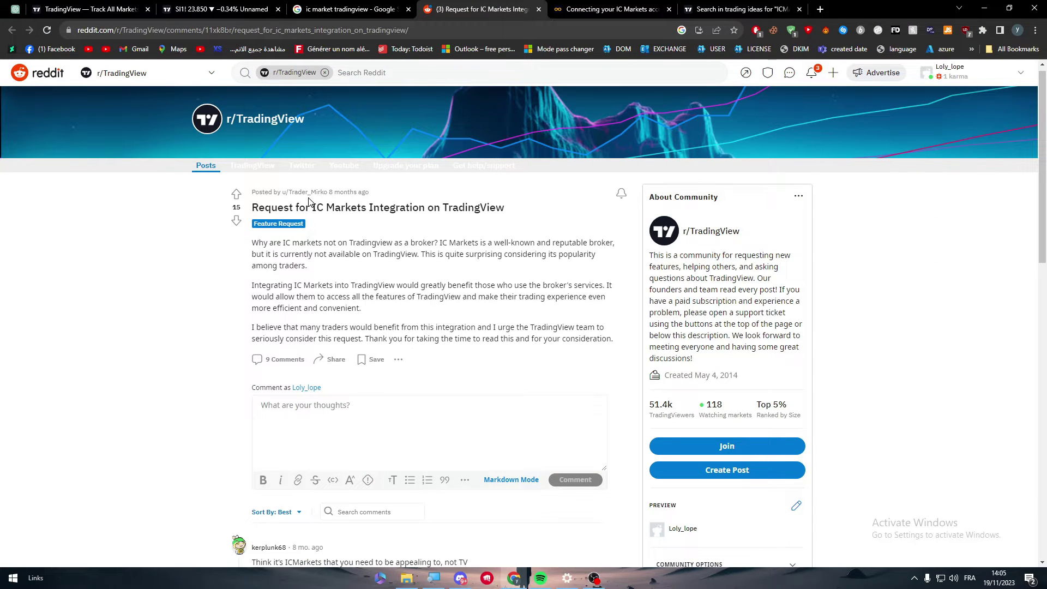
Step: Open the IC Markets website from the 'ic market tradingview' Google results
left_click(362, 6)
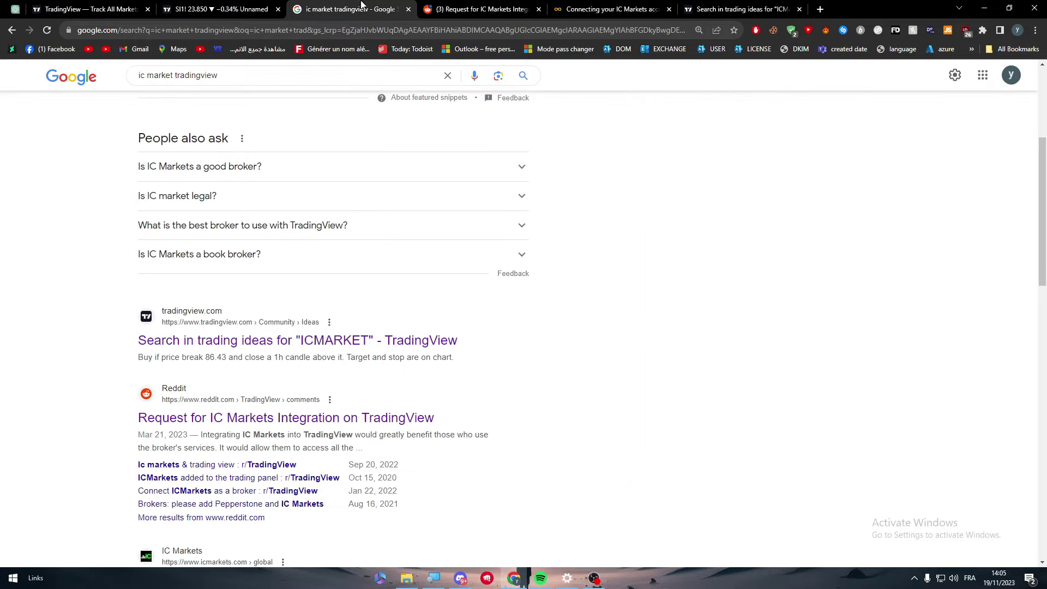
scroll(609, 338, "down", 2)
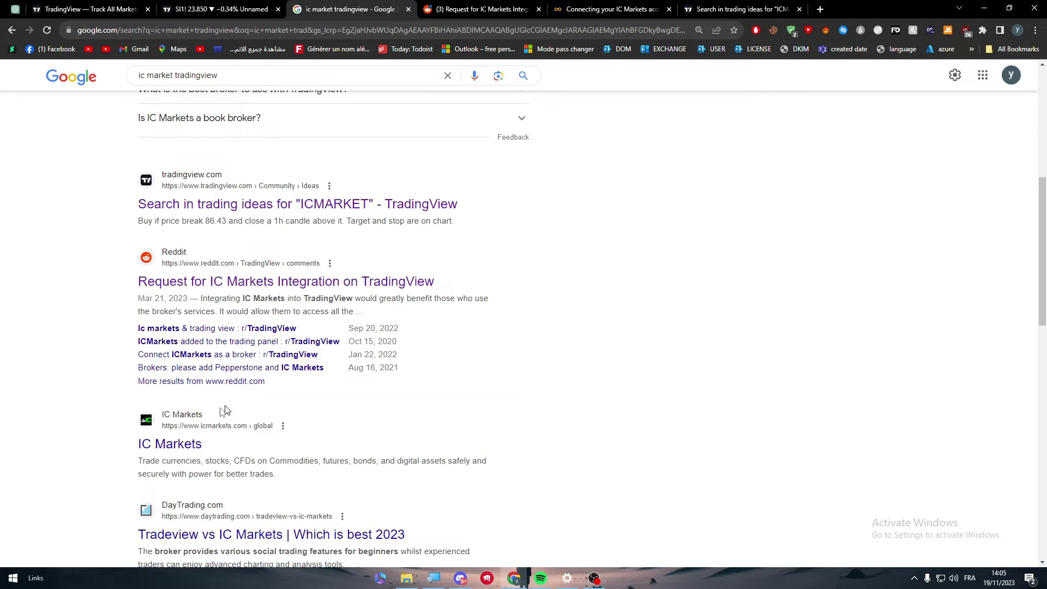
left_click(189, 444)
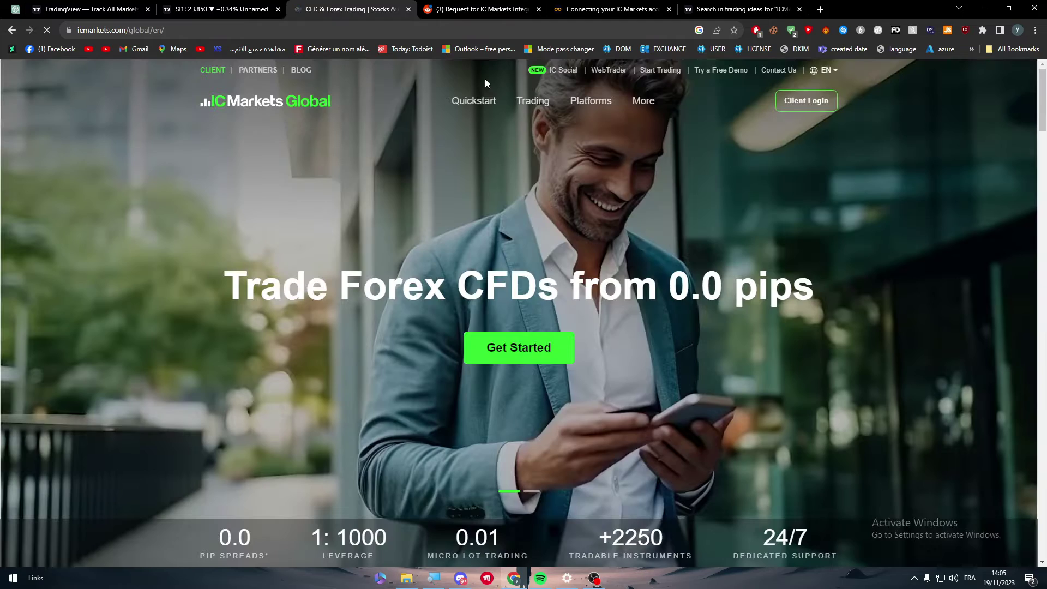
Step: Close the Reddit, connecting, trading-ideas and old SI1! chart tabs, then scroll the IC Markets homepage
left_click(538, 8)
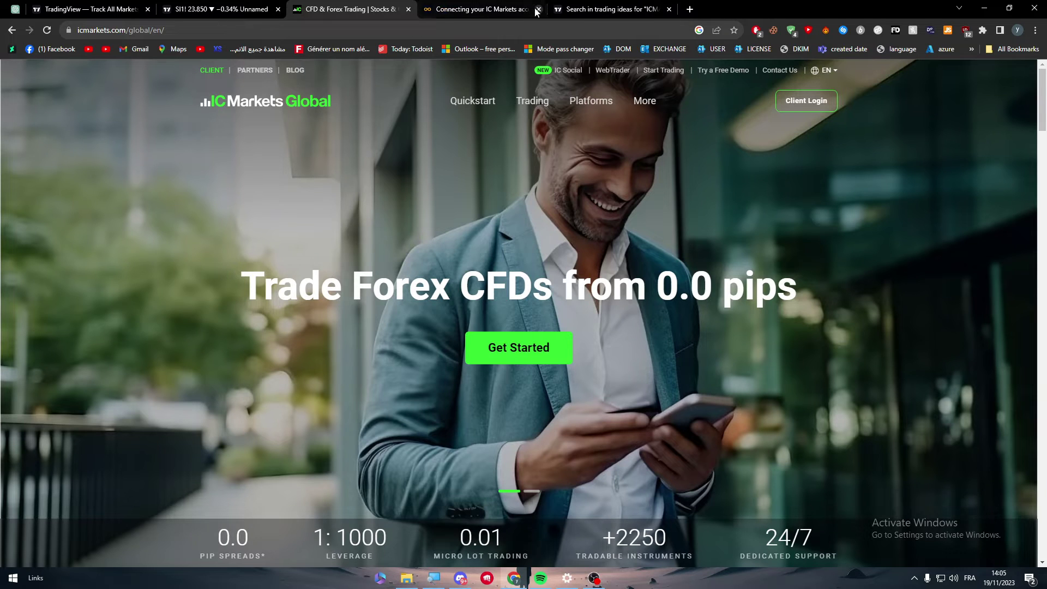
left_click(538, 9)
left_click(538, 9)
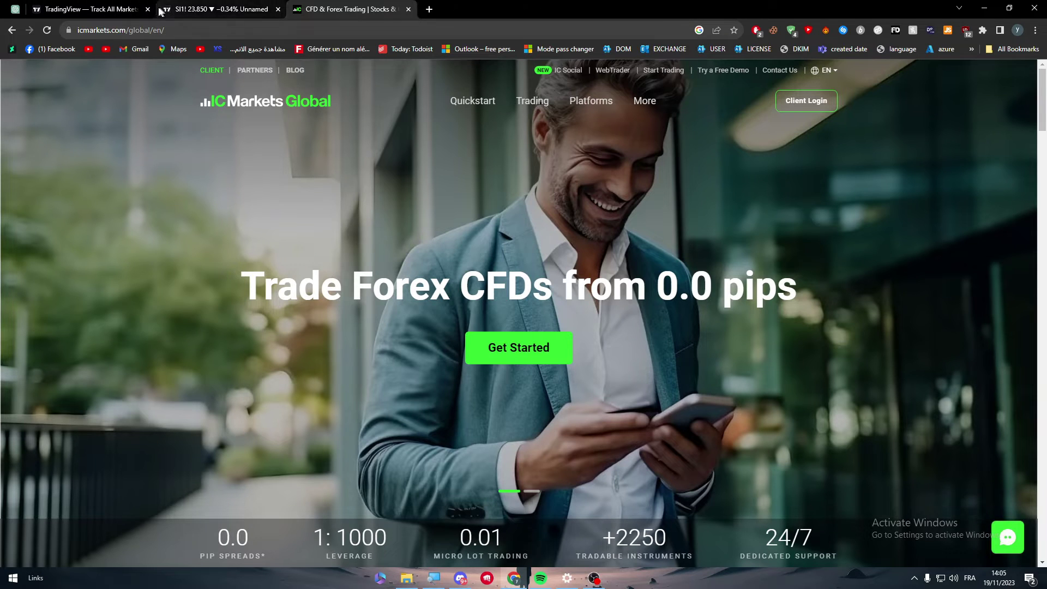
left_click(154, 8)
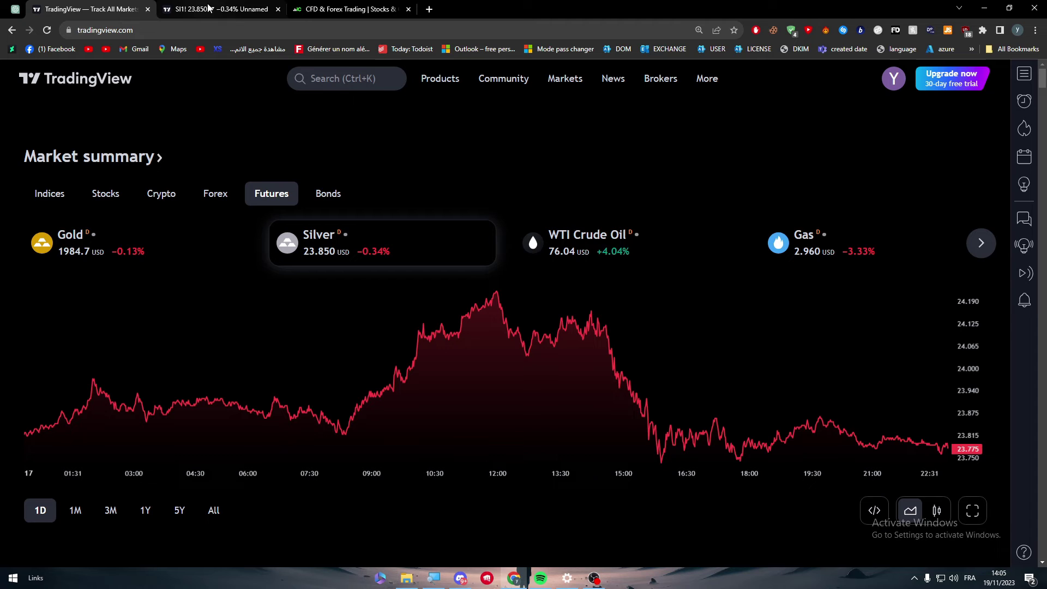
left_click(277, 9)
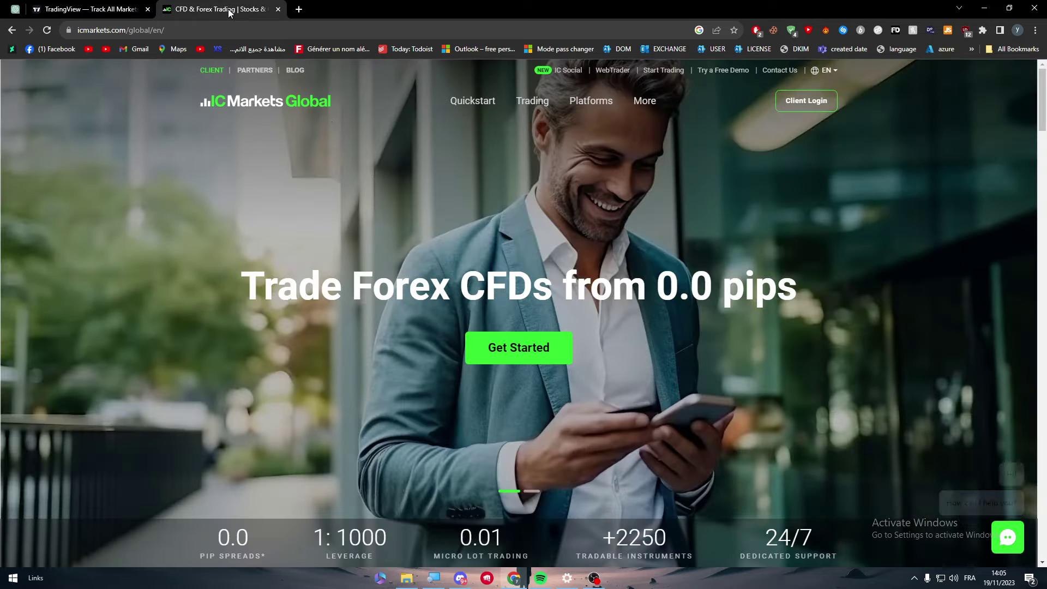
left_click(191, 9)
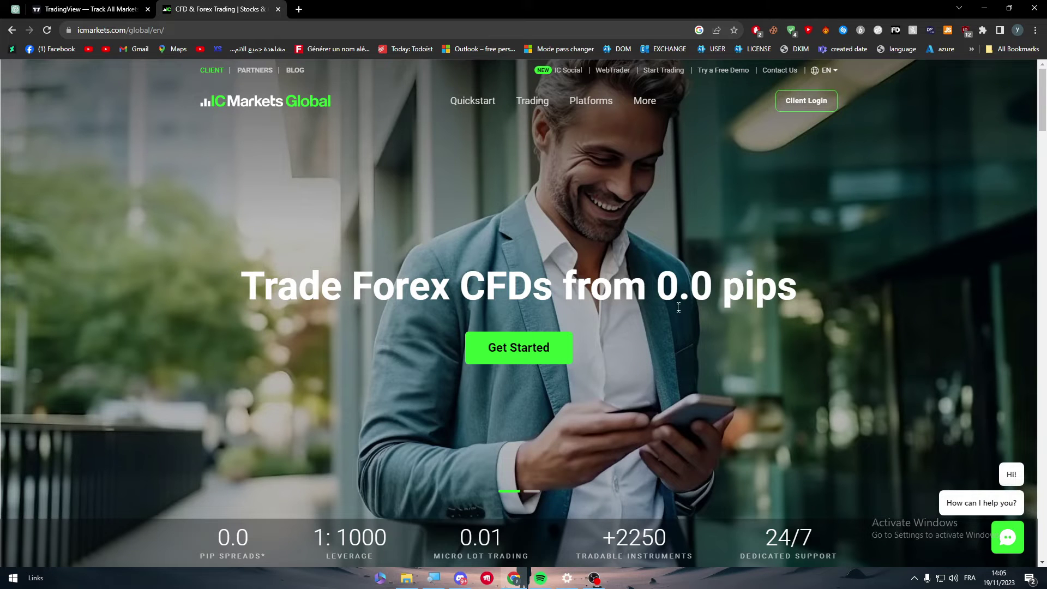
left_click_drag(1042, 111, 493, 259)
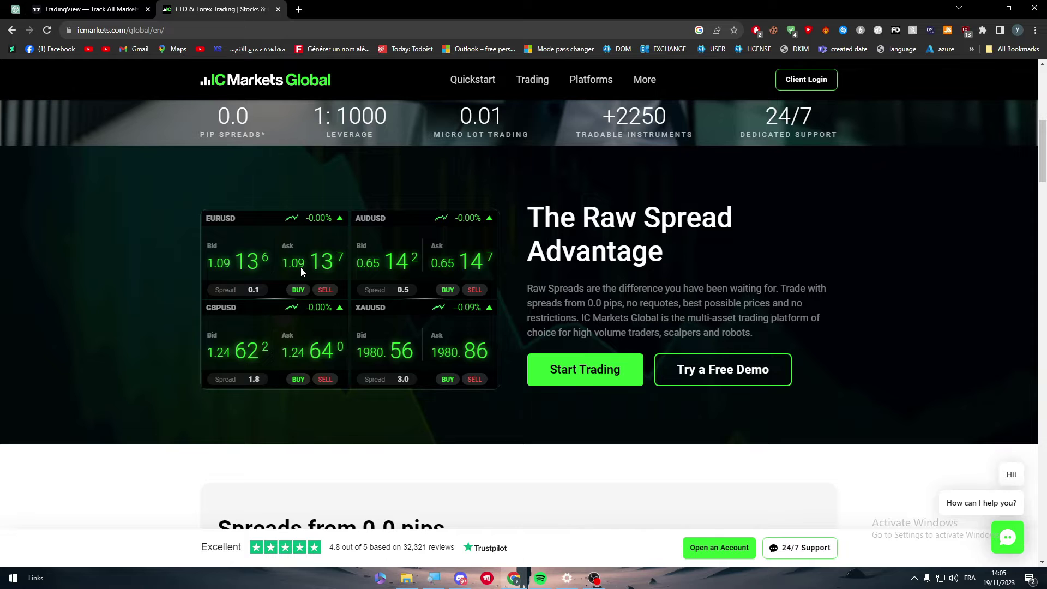
left_click_drag(1042, 138, 1023, 69)
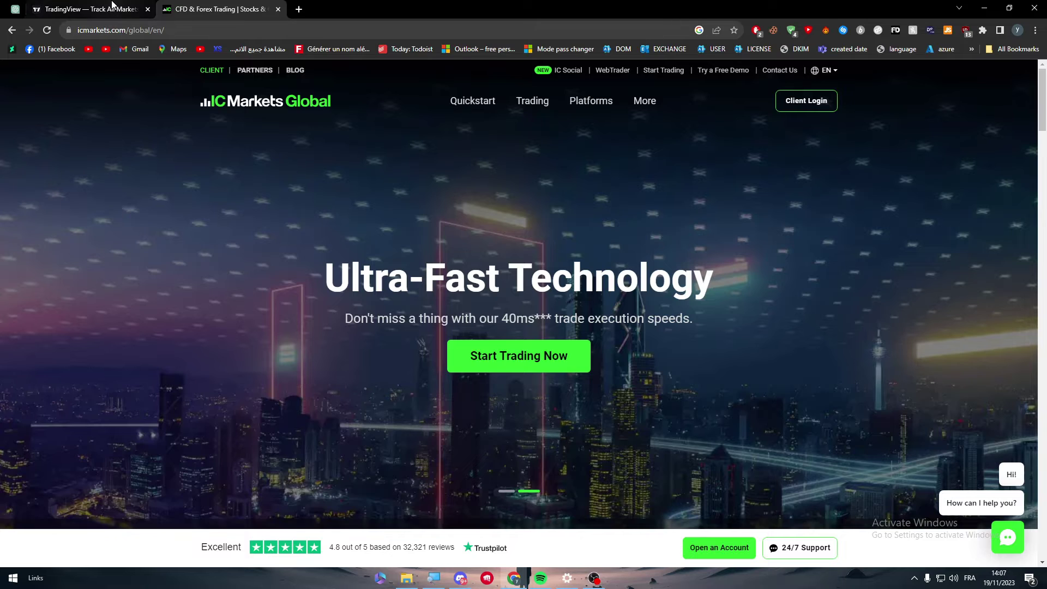
Step: On TradingView's market summary, switch Silver to candlesticks and open its full SI1! chart
left_click(112, 8)
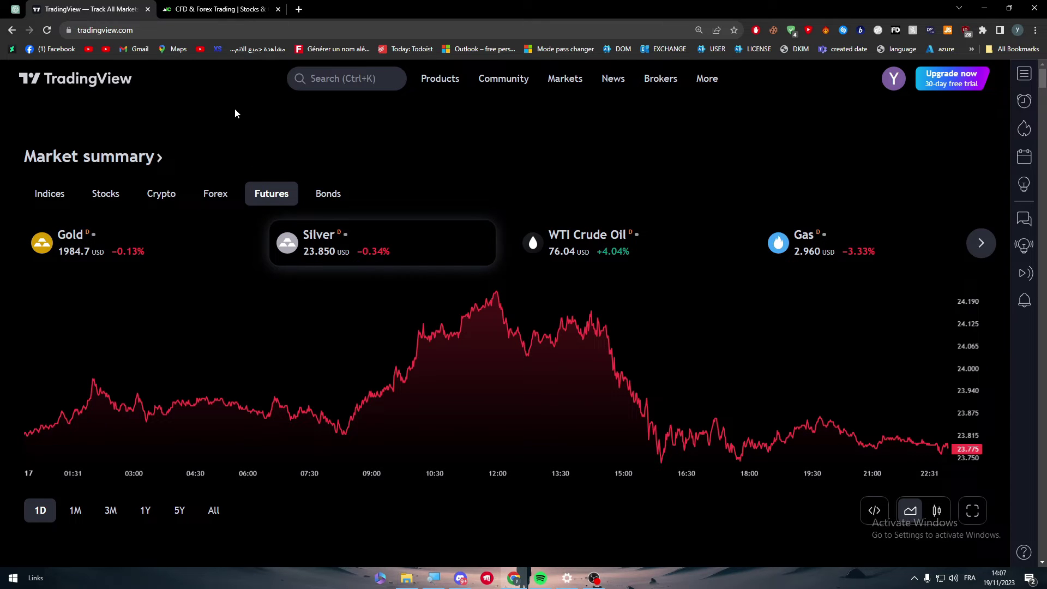
left_click(216, 8)
mouse_move(1044, 168)
left_mouse_down()
mouse_move(1043, 191)
mouse_move(1035, 152)
left_mouse_up()
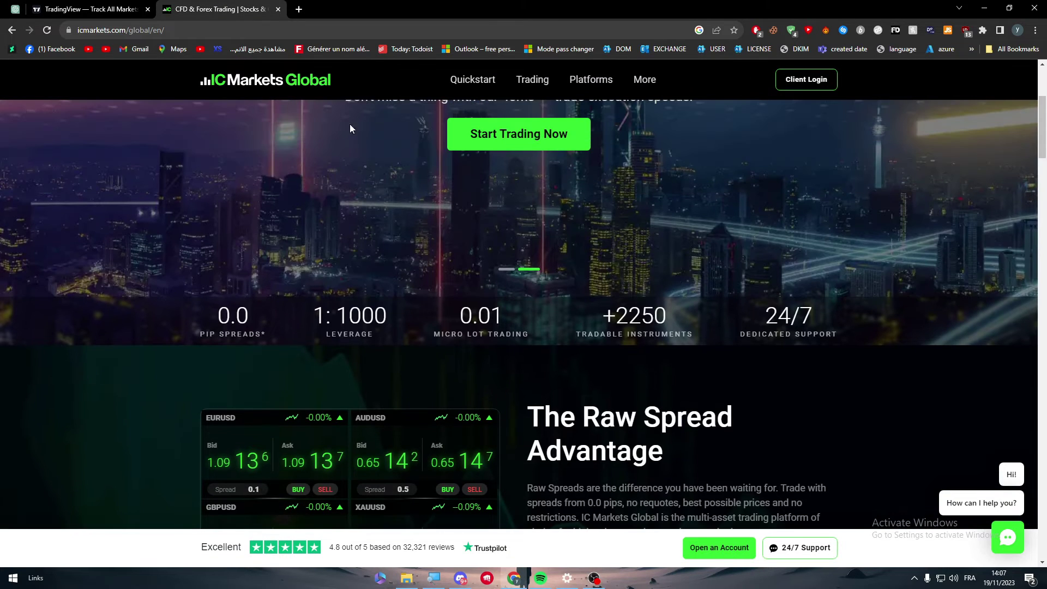
left_click(109, 10)
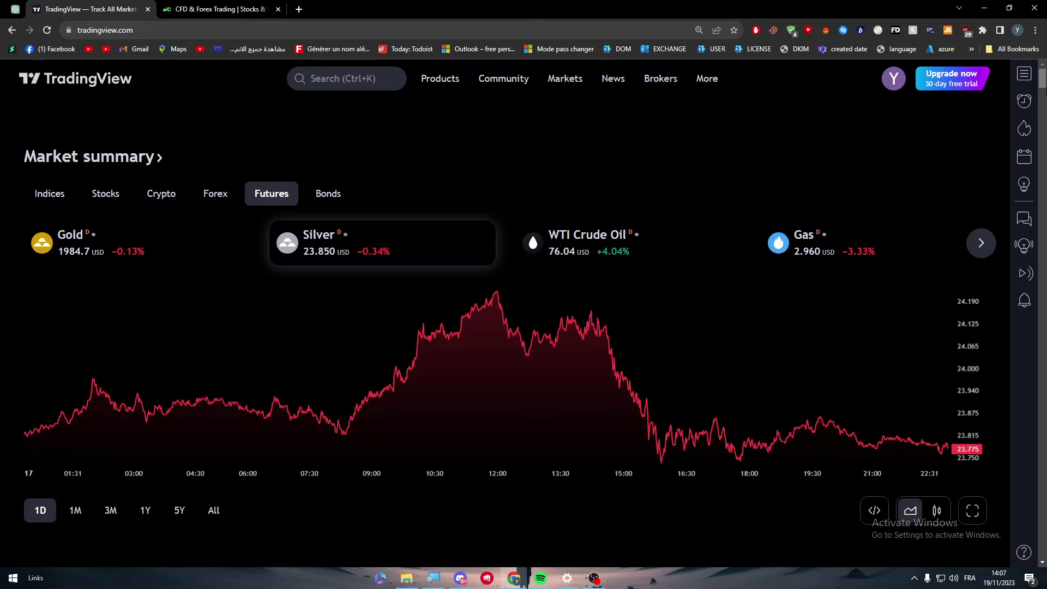
scroll(524, 327, "down", 2)
left_click(934, 422)
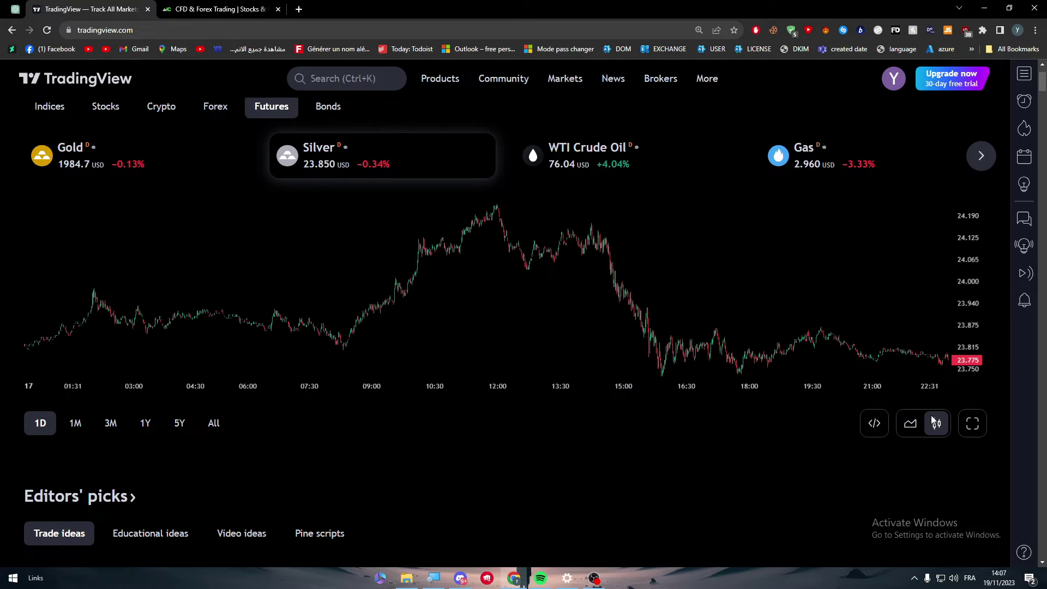
left_click(972, 423)
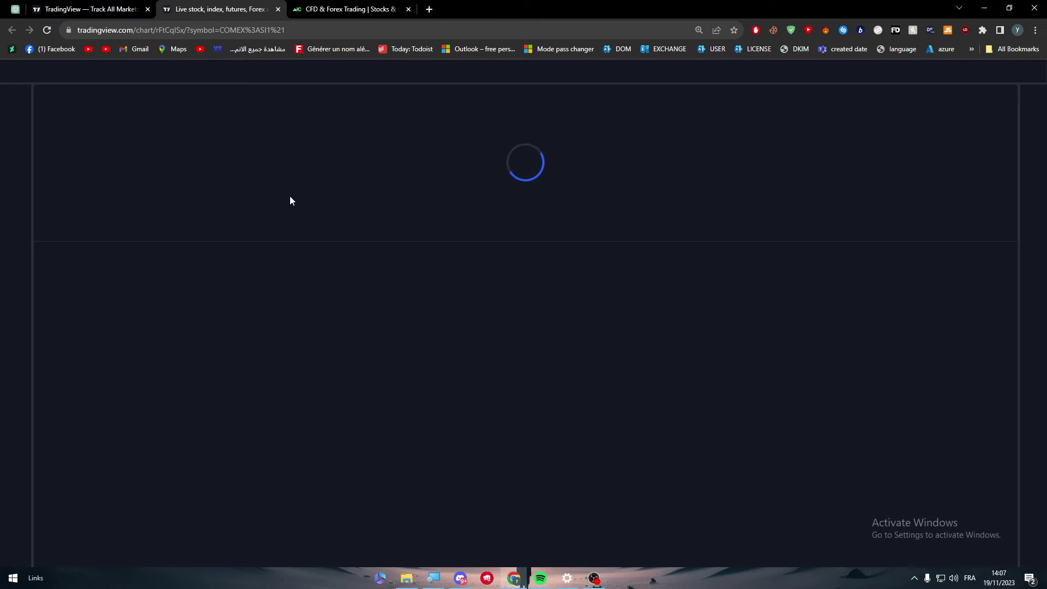
Step: Collapse the trading panel and show one day of Silver price history
left_click_drag(535, 245, 532, 559)
left_click_drag(673, 421, 484, 369)
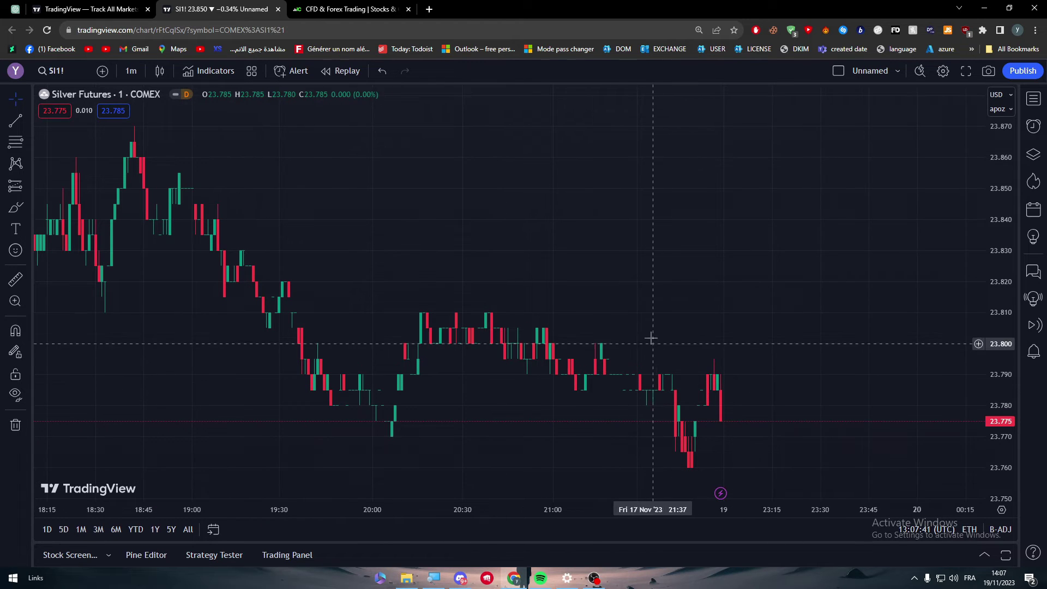
left_click(48, 529)
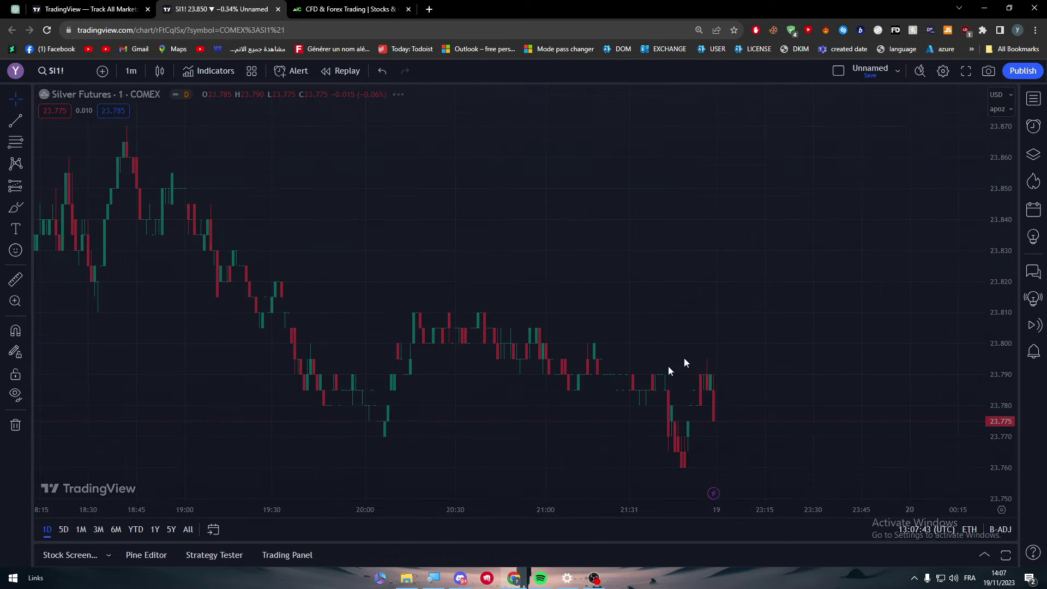
scroll(685, 362, "down", 6)
left_click_drag(433, 414, 529, 360)
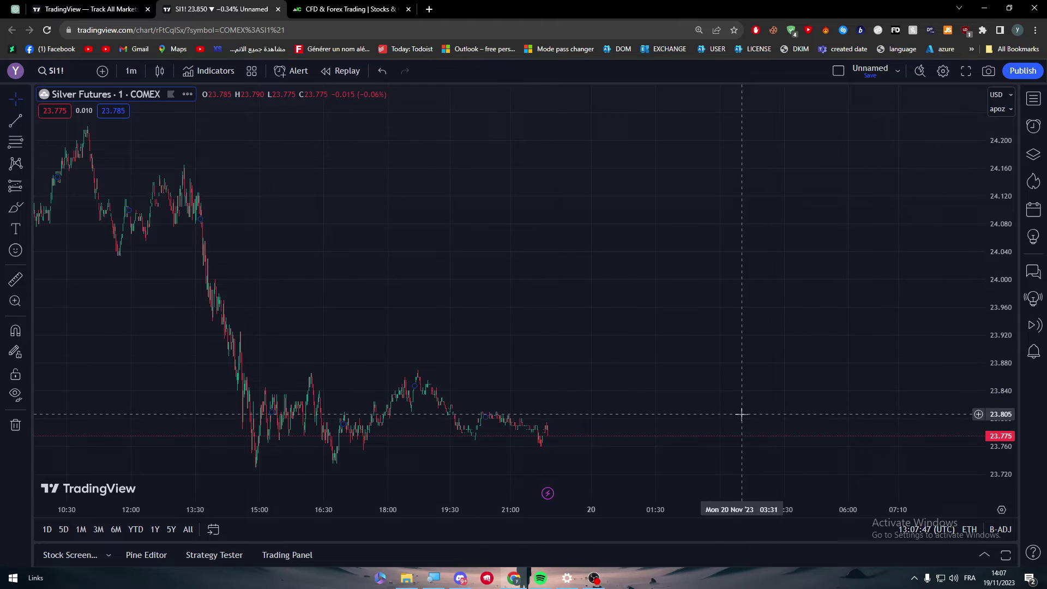
left_click(979, 434)
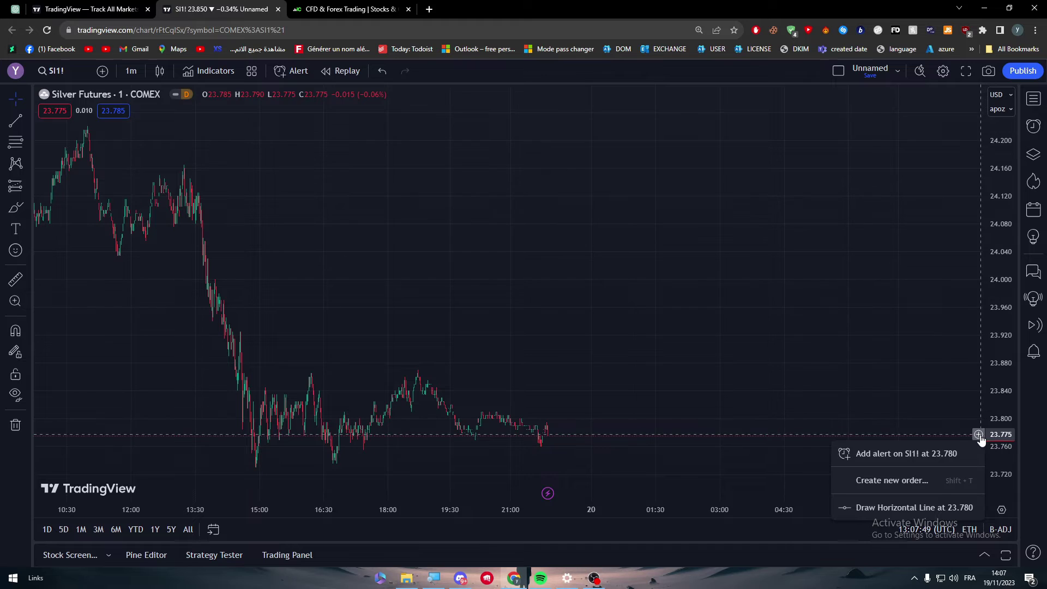
left_click(100, 411)
Step: Zoom into the most recent candles with the zoom tool, then reset the chart view
left_click(15, 300)
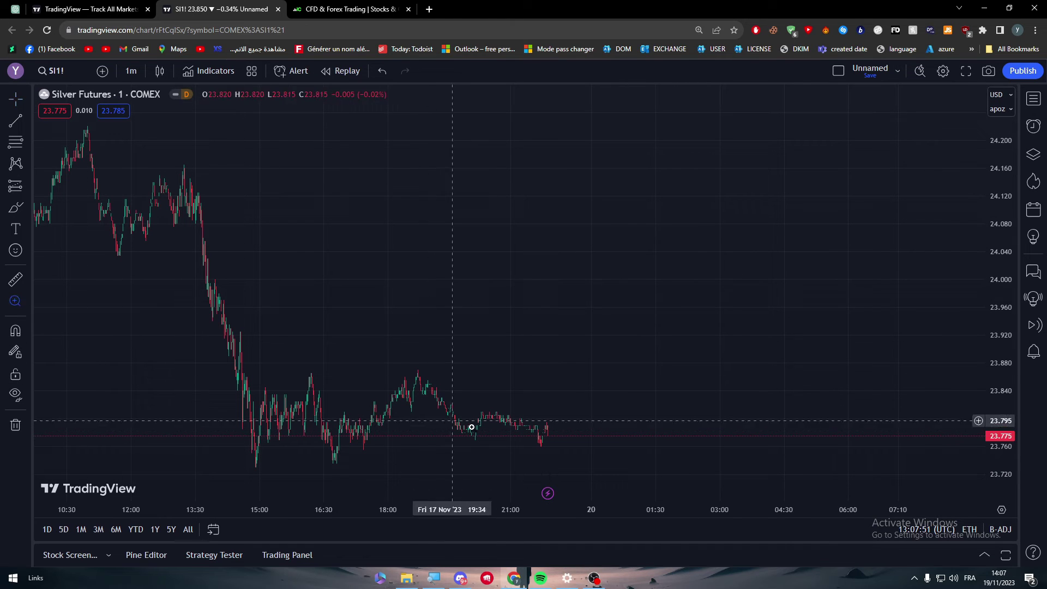
left_click_drag(528, 428, 540, 435)
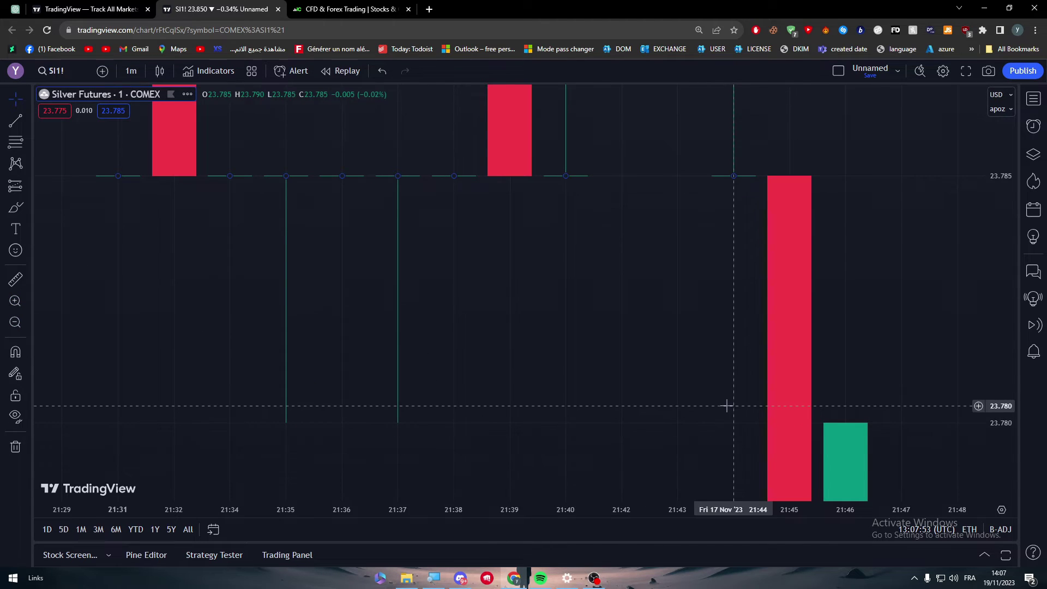
left_click(472, 475)
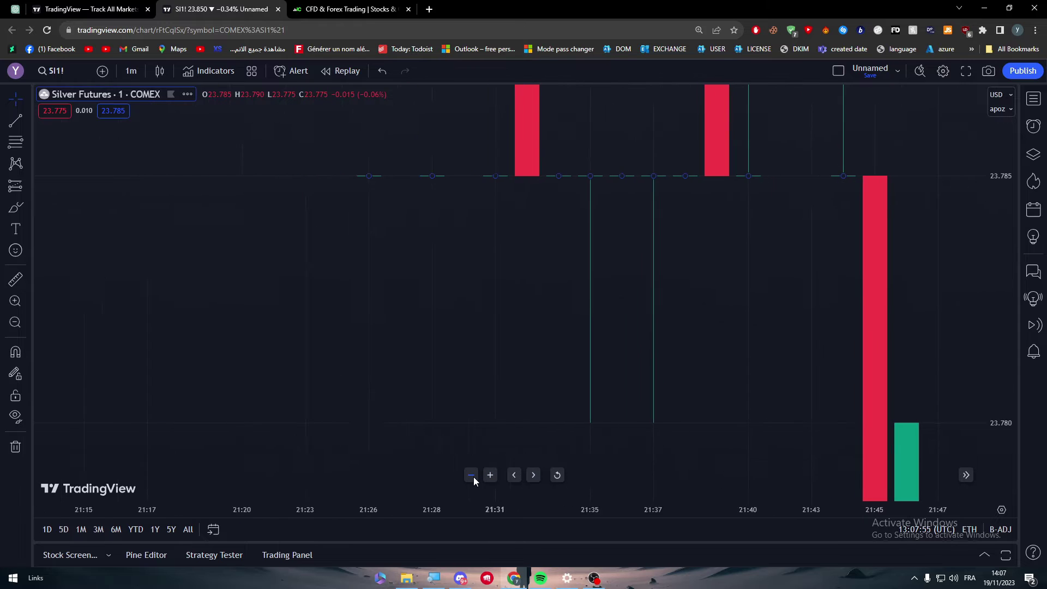
left_click(484, 475)
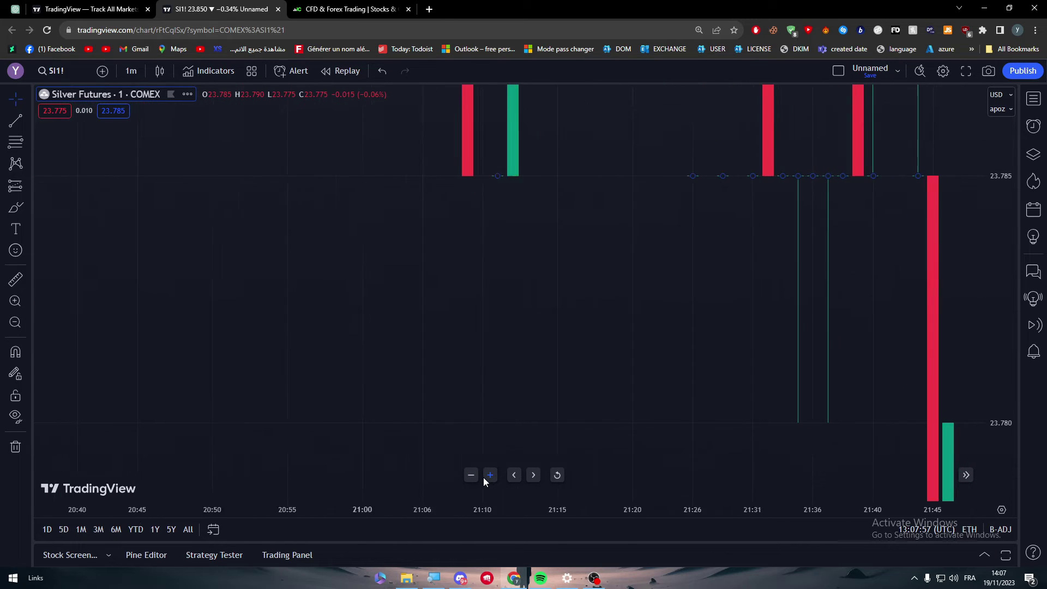
left_click(484, 475)
left_click(16, 322)
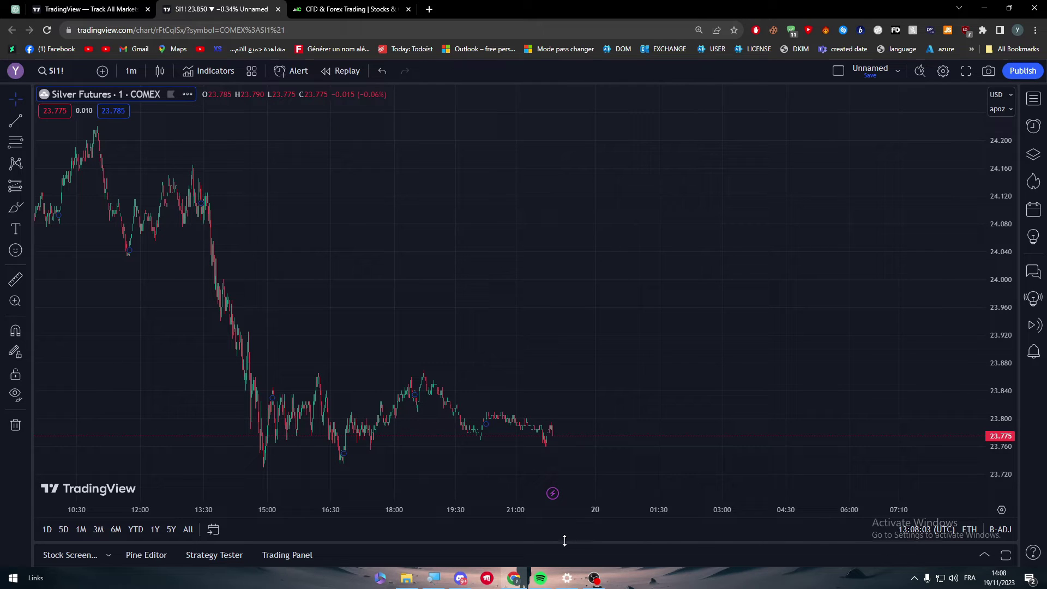
Step: Reopen the trading panel, zoom in four steps and pan to earlier bars
left_click_drag(564, 540, 565, 421)
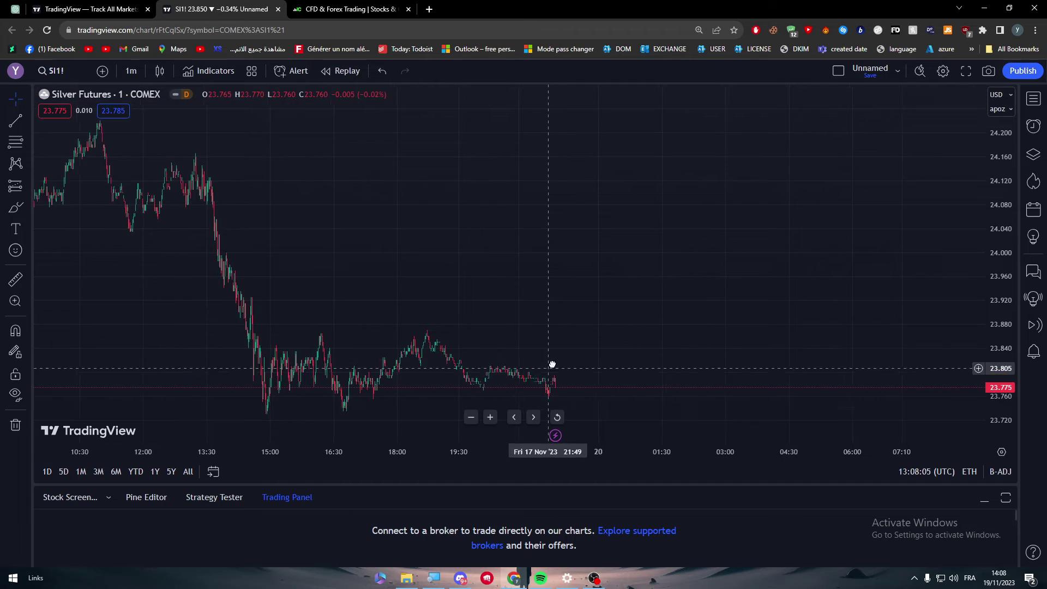
left_click_drag(552, 364, 702, 306)
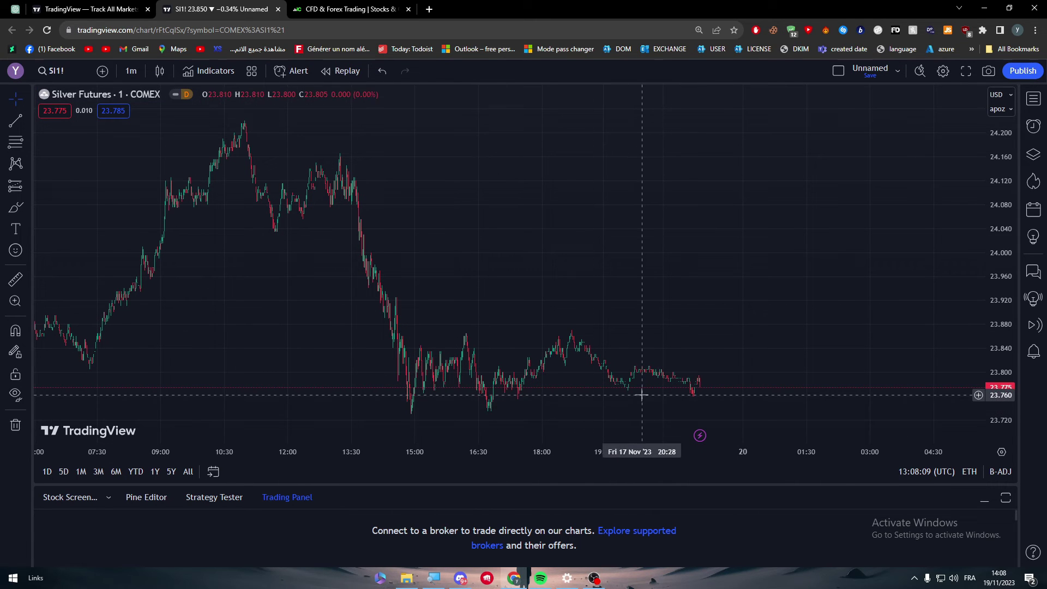
left_click(491, 417)
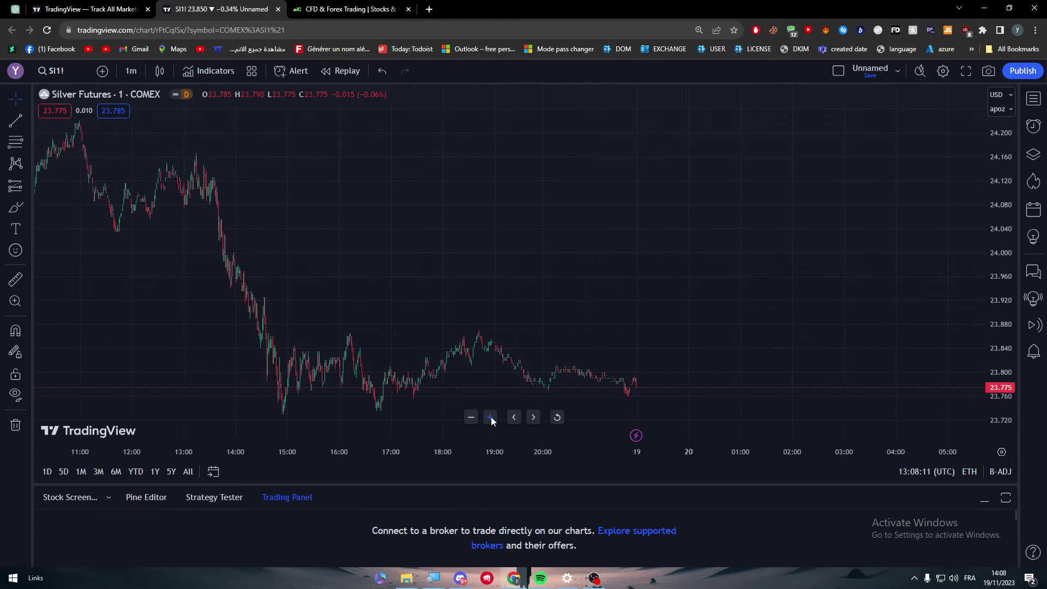
left_click(491, 418)
left_click(491, 417)
left_click(491, 418)
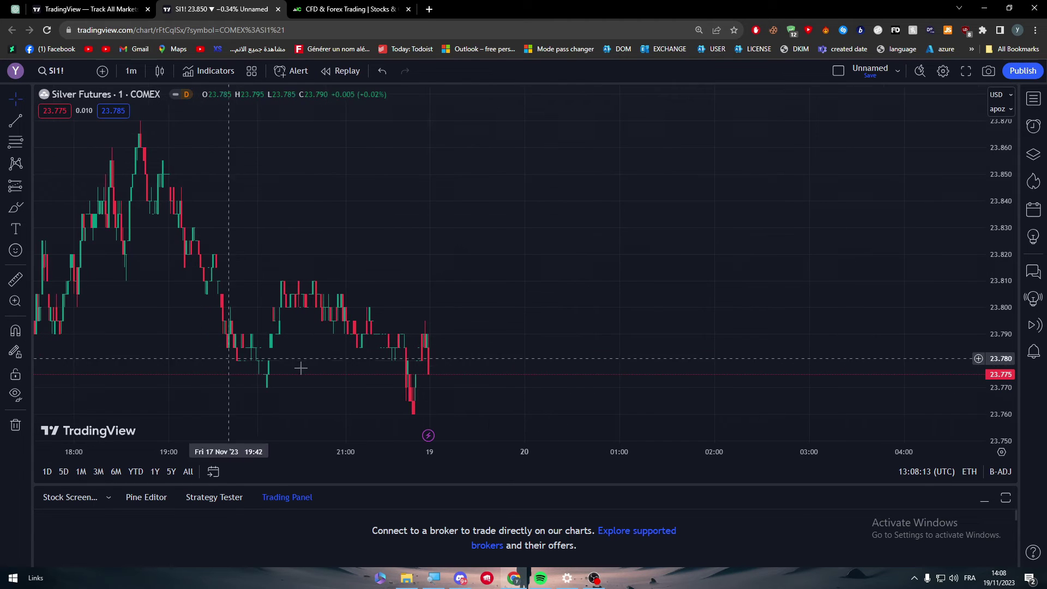
left_click_drag(451, 338, 609, 307)
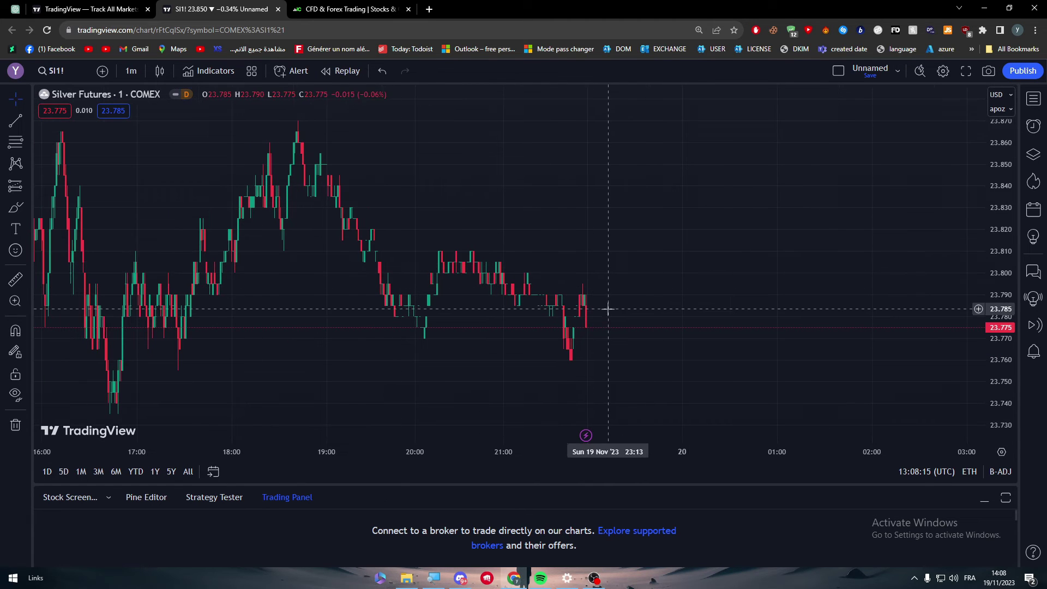
left_click(320, 6)
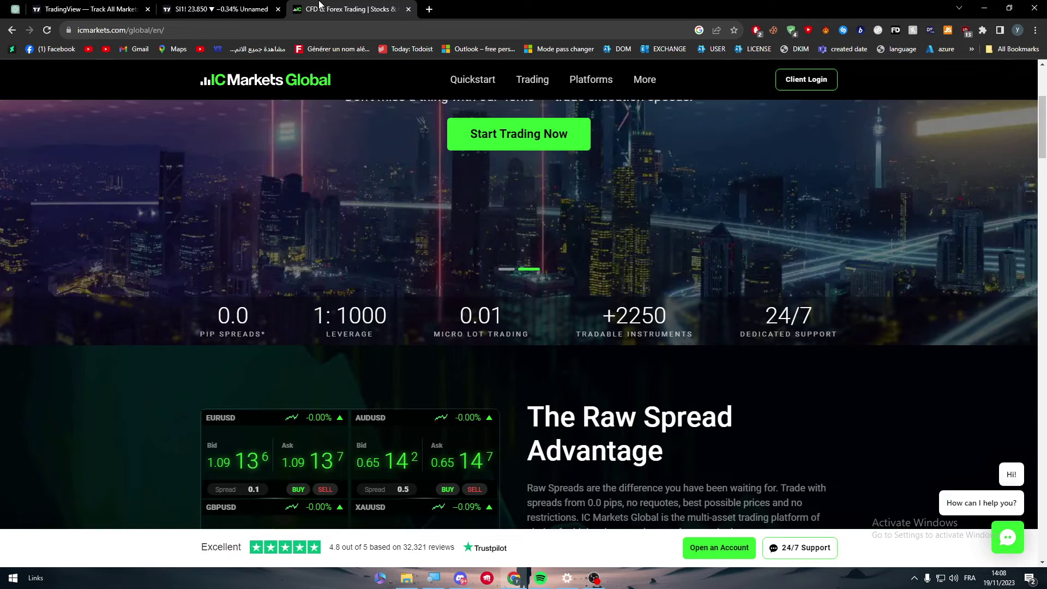
left_click(245, 9)
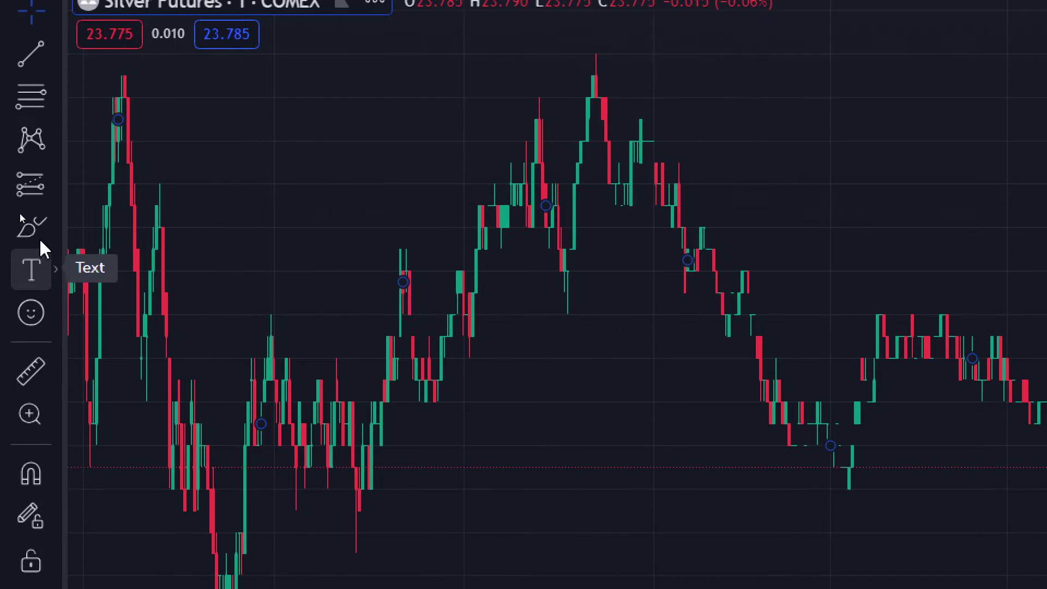
Step: Draw a horizontal trend line at the recent swing low near 23.770
left_click(31, 53)
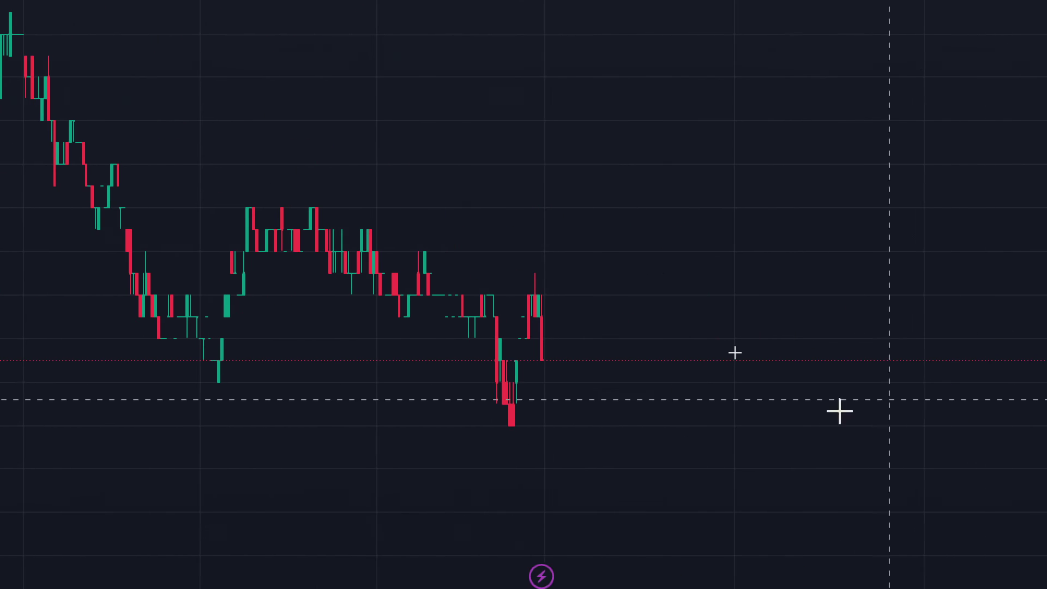
left_click(155, 382)
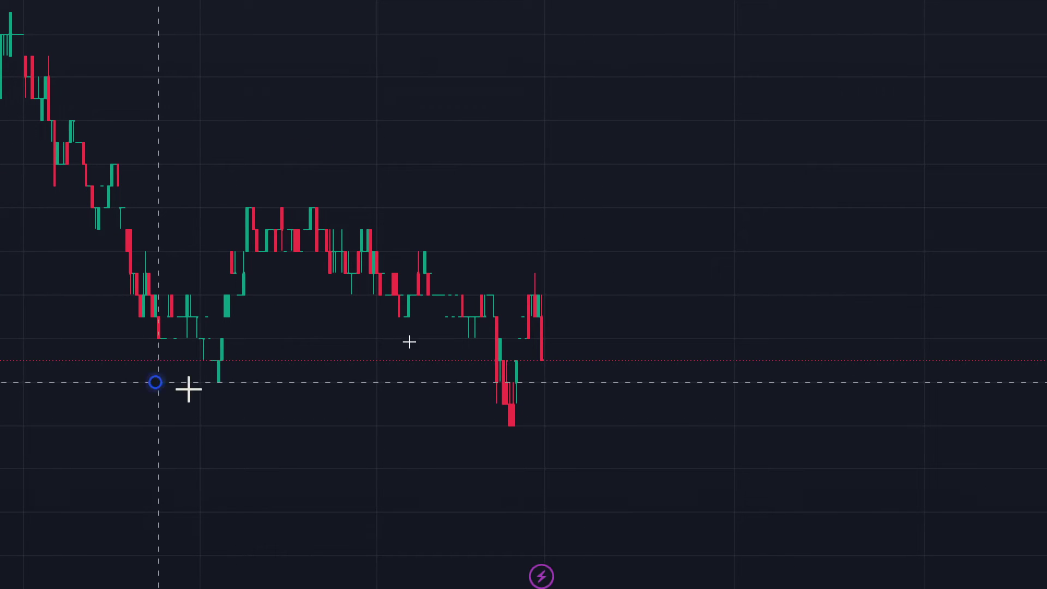
left_click(900, 384)
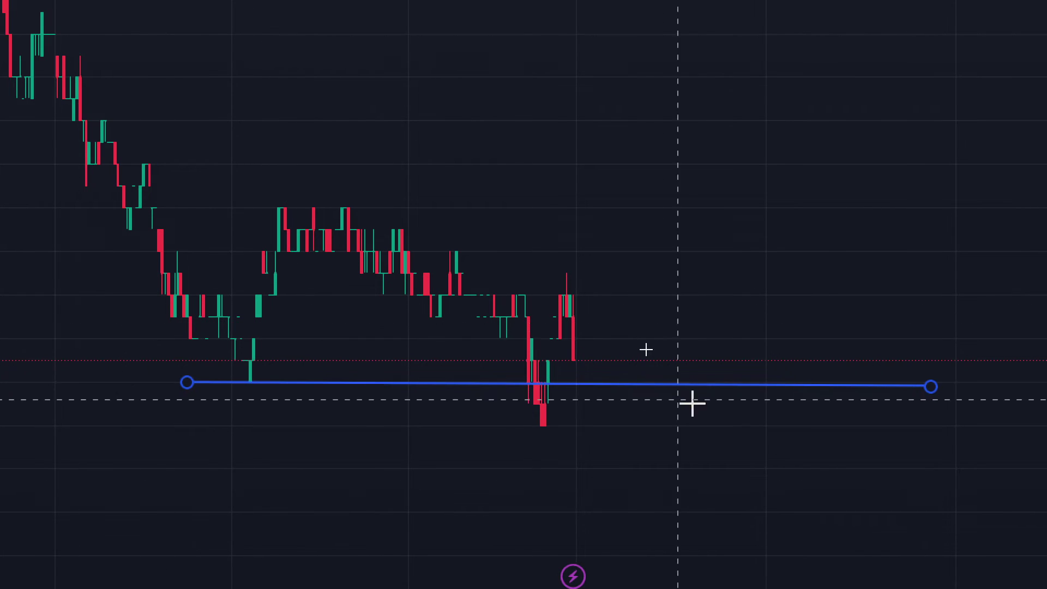
left_click(811, 464)
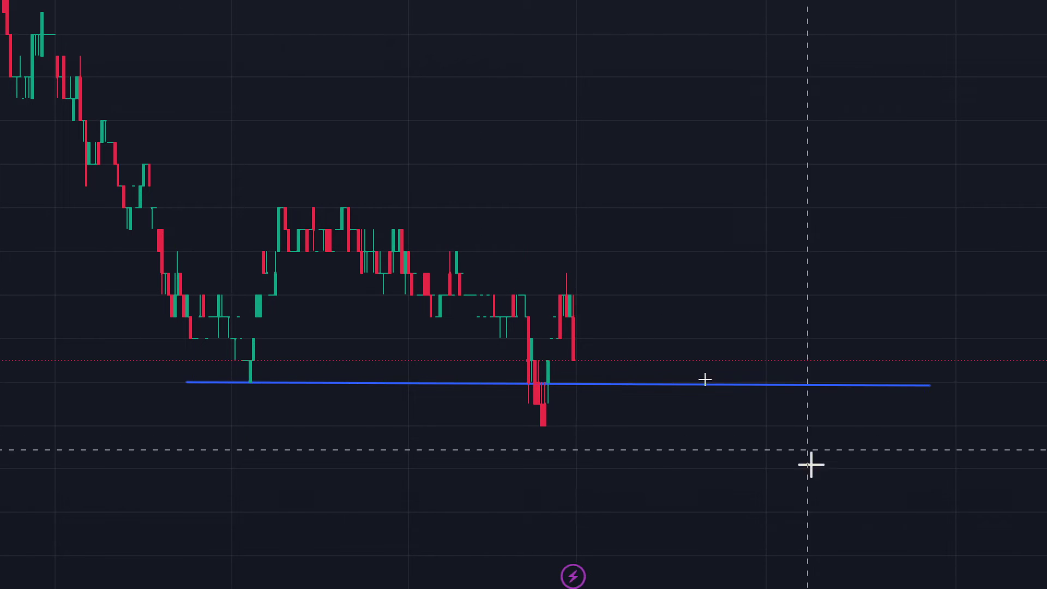
Step: Add a second horizontal level line at about 23.790
scroll(341, 404, "down", 3)
scroll(949, 370, "up", 3)
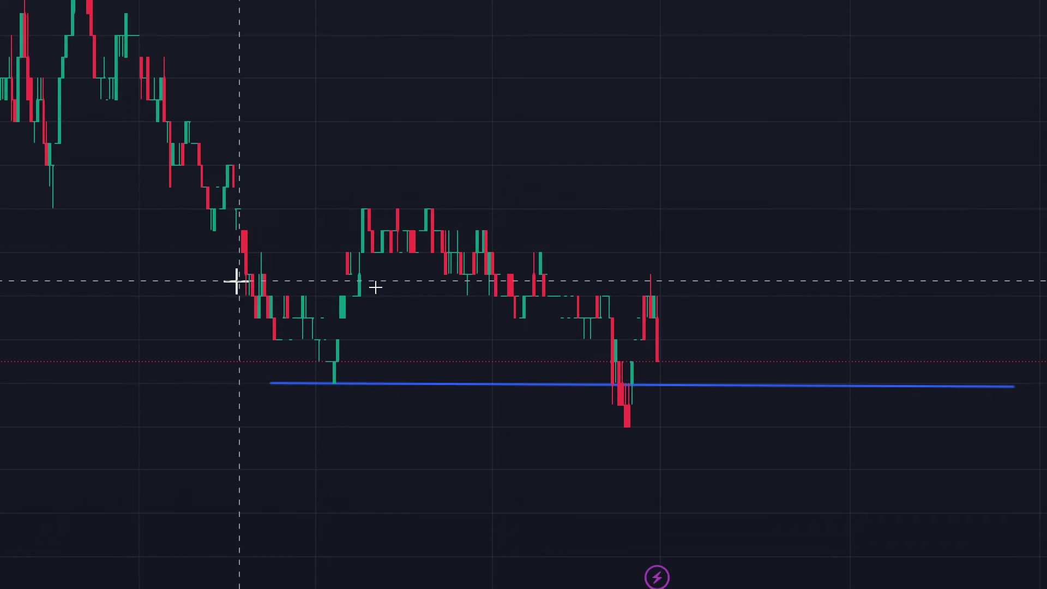
left_click(339, 295)
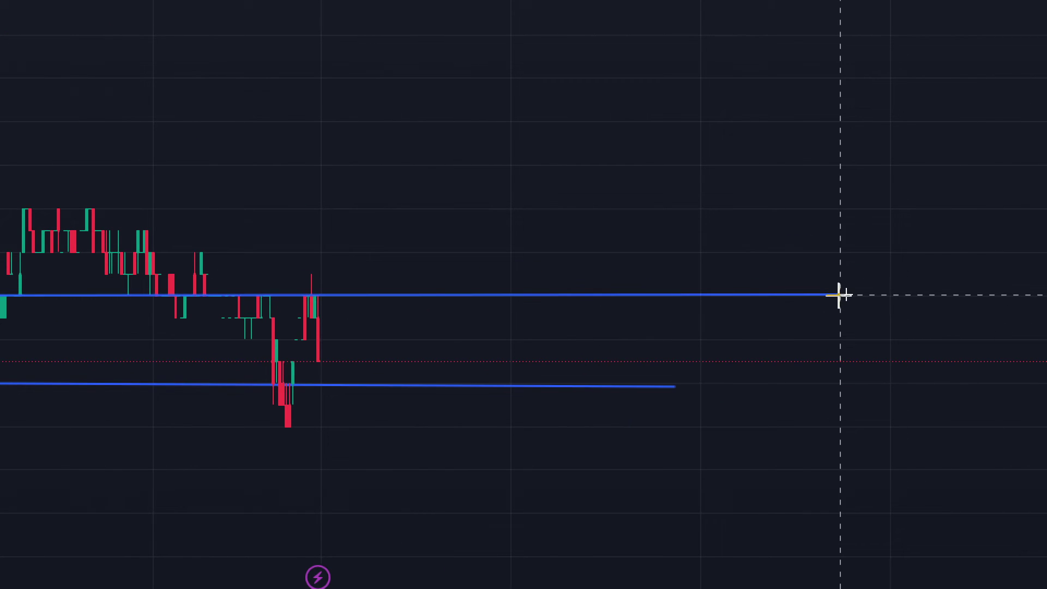
left_click(840, 297)
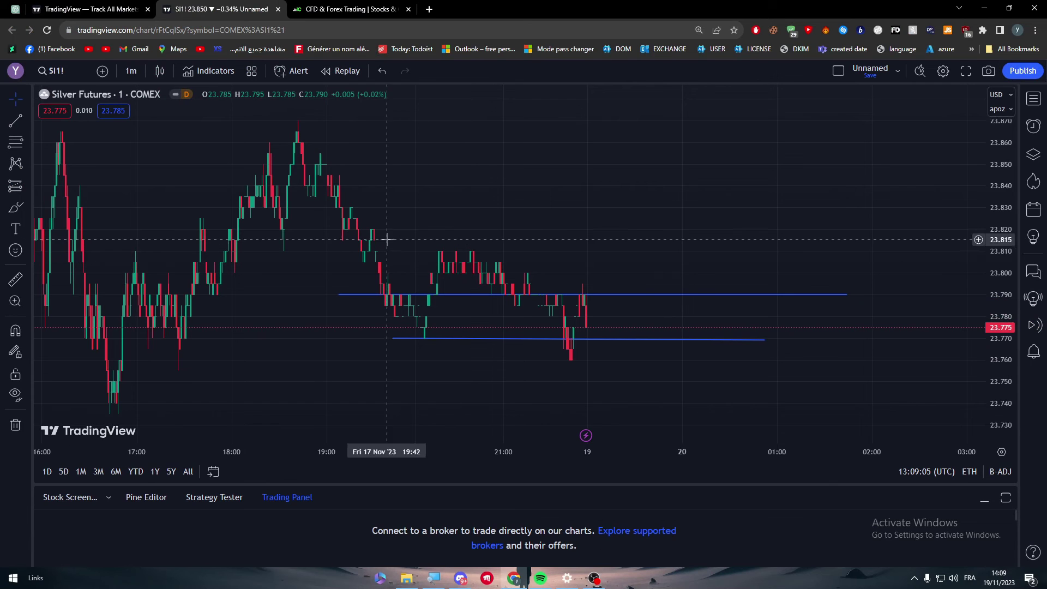
Step: Draw a third level line at about 23.810 and extend it further left
left_click(336, 252)
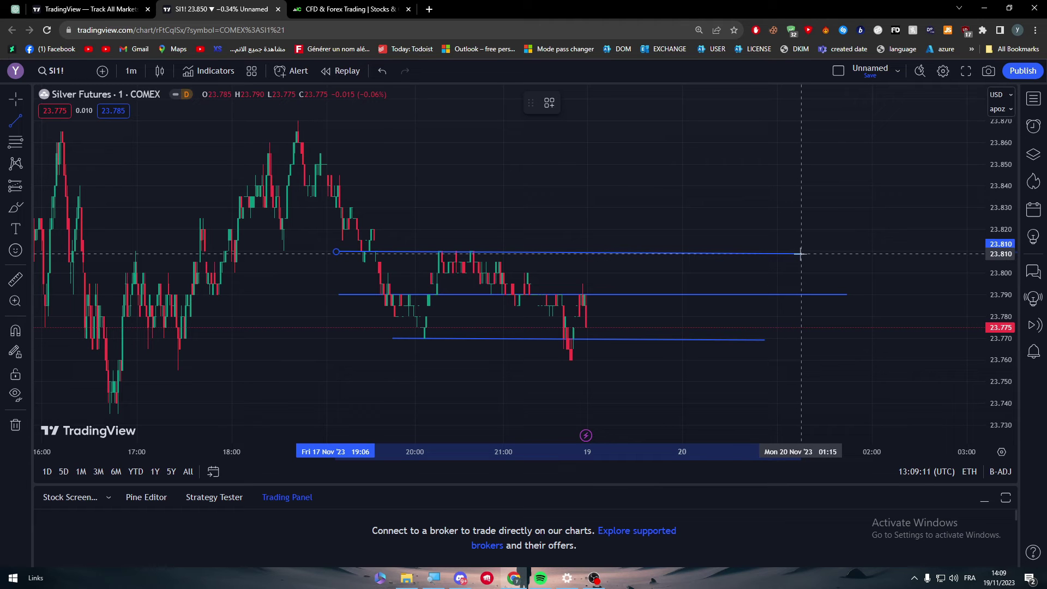
left_click(804, 252)
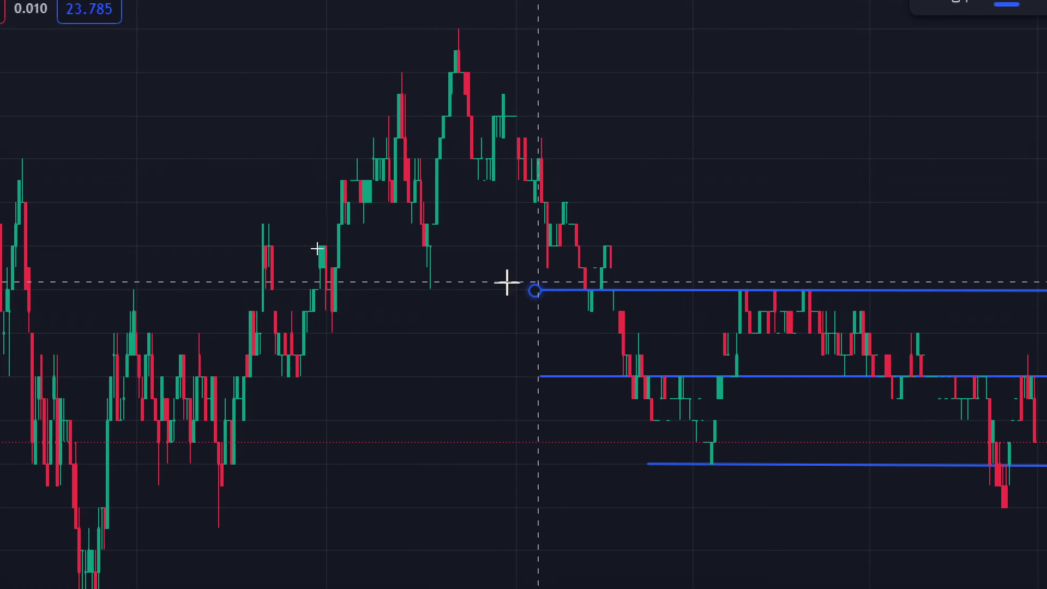
left_click_drag(536, 291, 200, 290)
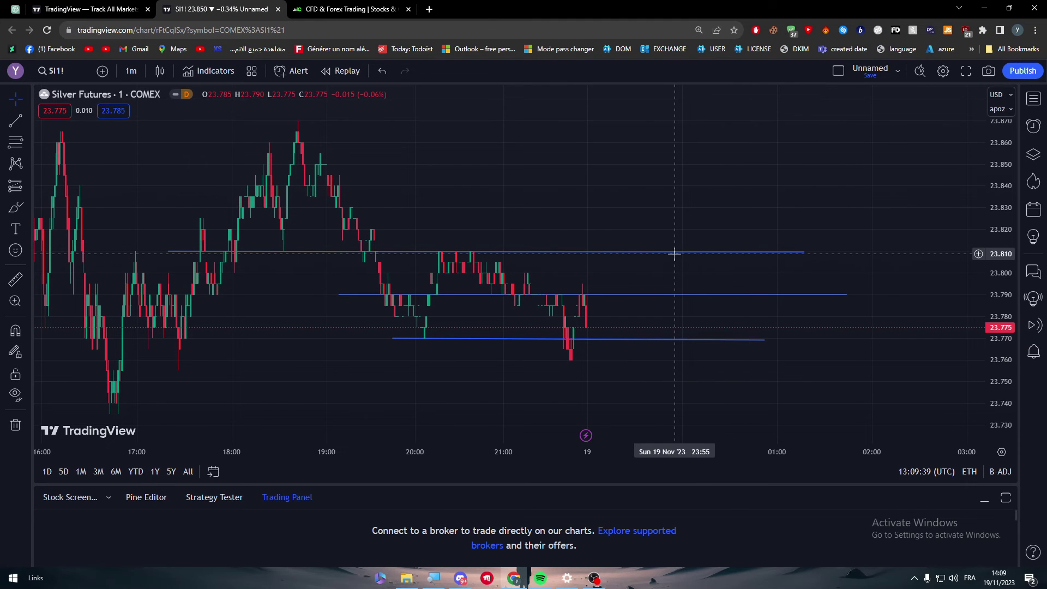
Step: Delete the 23.810, 23.790 and 23.770 lines, then pan to earlier bars
left_click(675, 253)
key("Delete")
left_click(654, 295)
key("Delete")
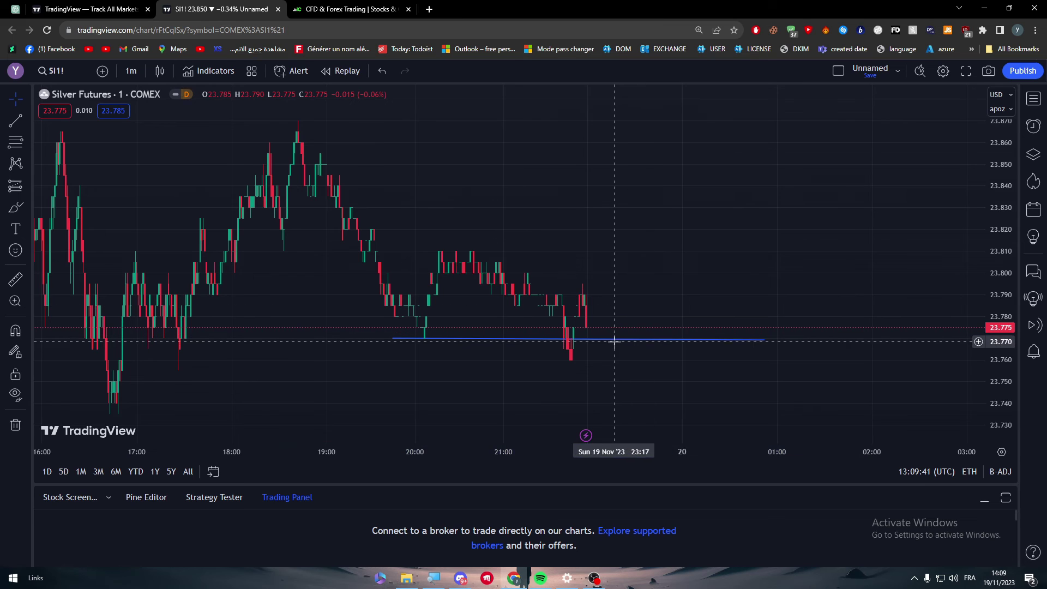
left_click(614, 342)
key("Delete")
left_click_drag(424, 344, 456, 345)
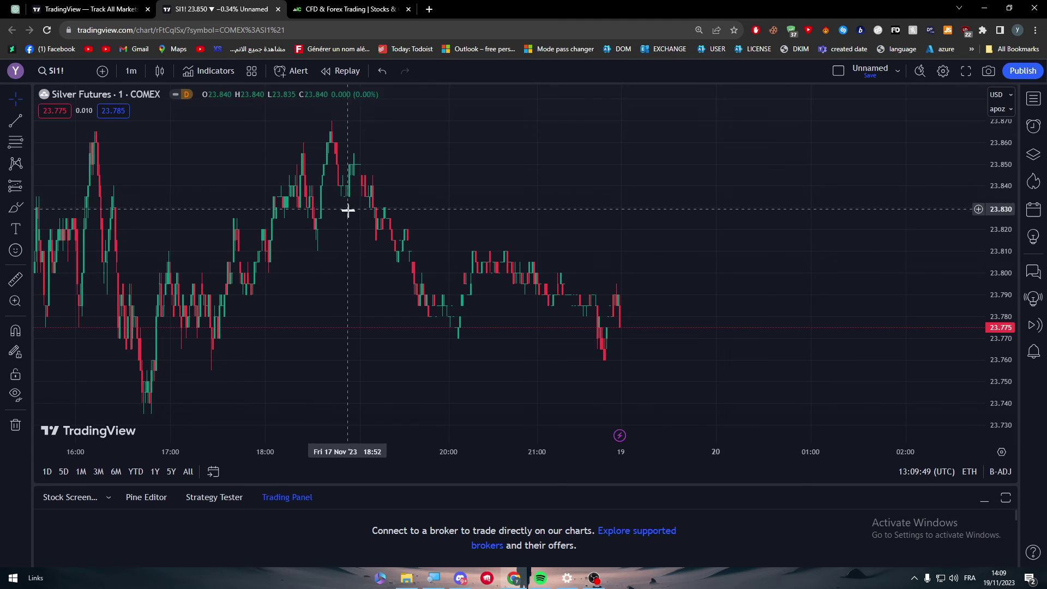
Step: Draw a Fib Retracement on the Silver chart from 23.875 to 23.735, then view the IC Markets tab
left_click(17, 143)
left_click(207, 110)
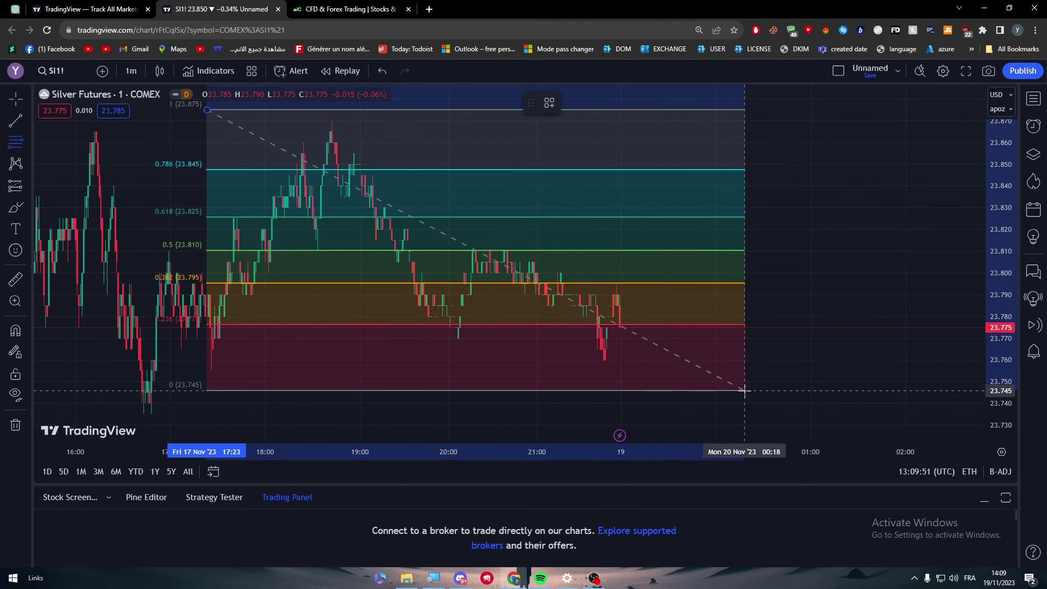
left_click(725, 419)
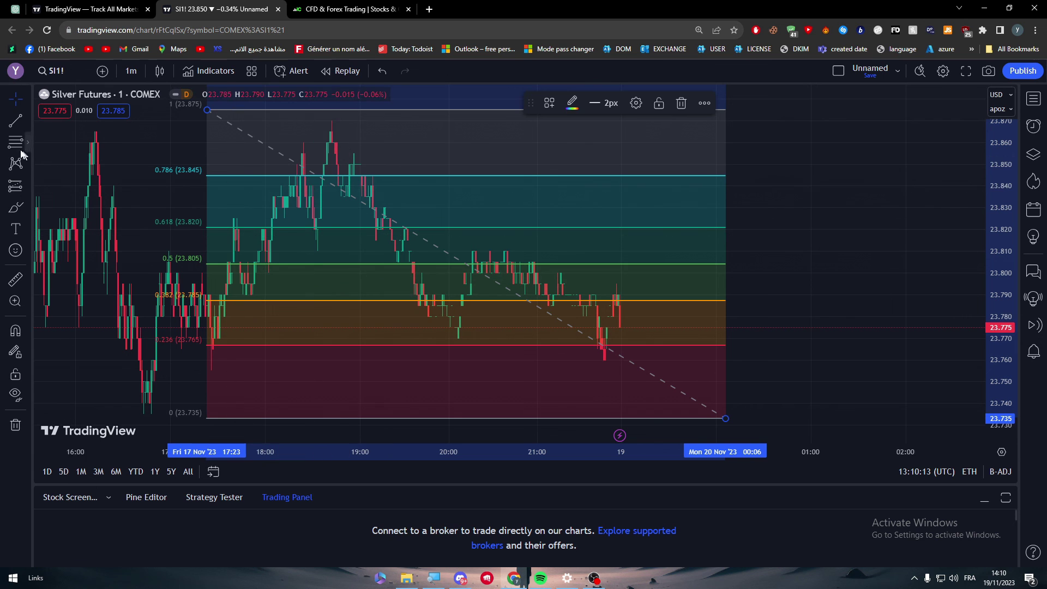
left_click(312, 14)
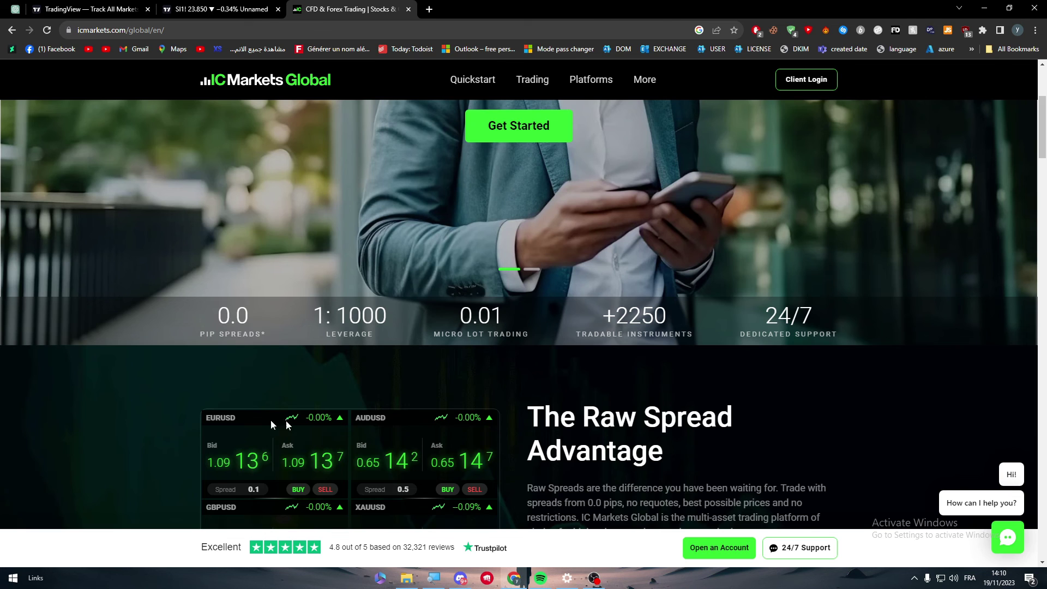
left_click(96, 14)
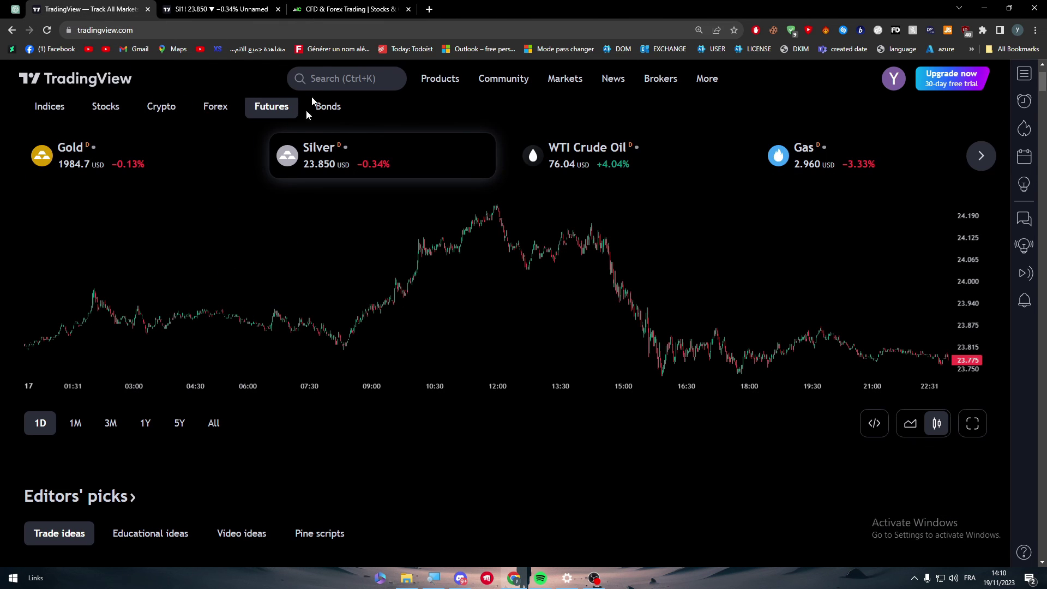
left_click(328, 7)
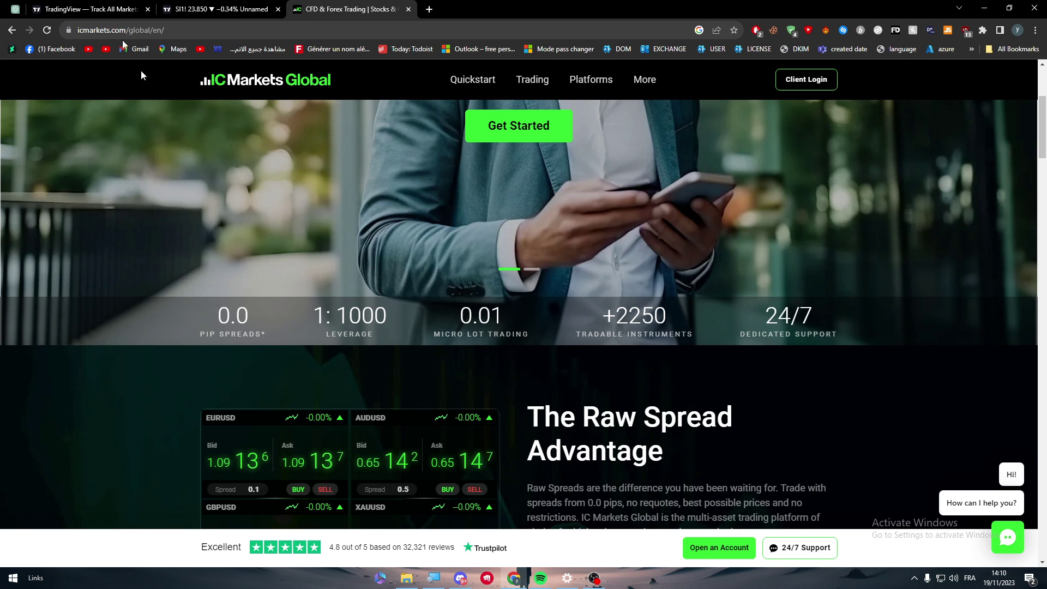
left_click_drag(1039, 129, 1039, 194)
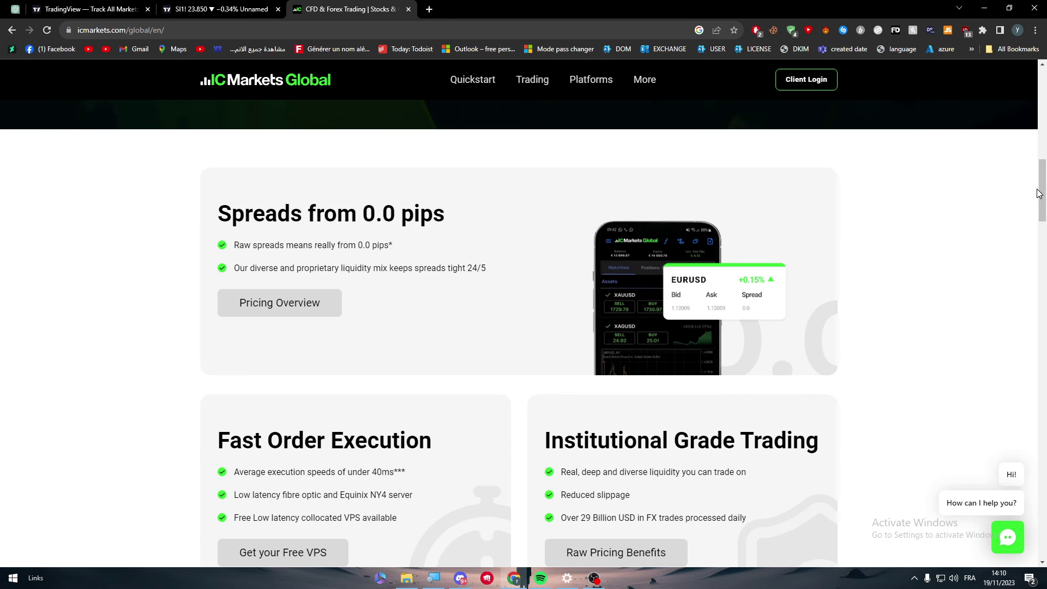
left_click(94, 7)
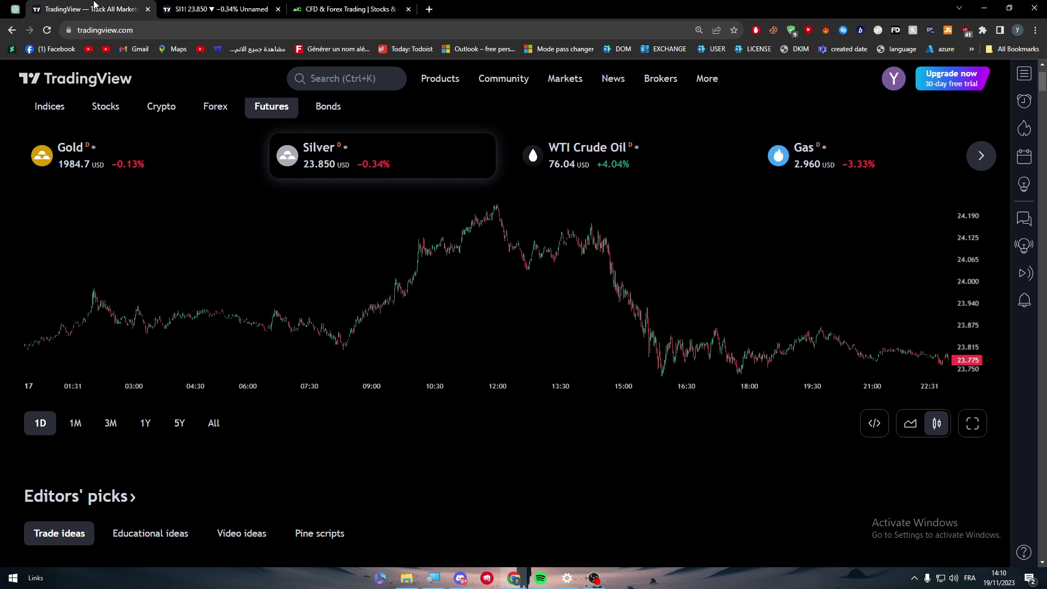
left_click(212, 9)
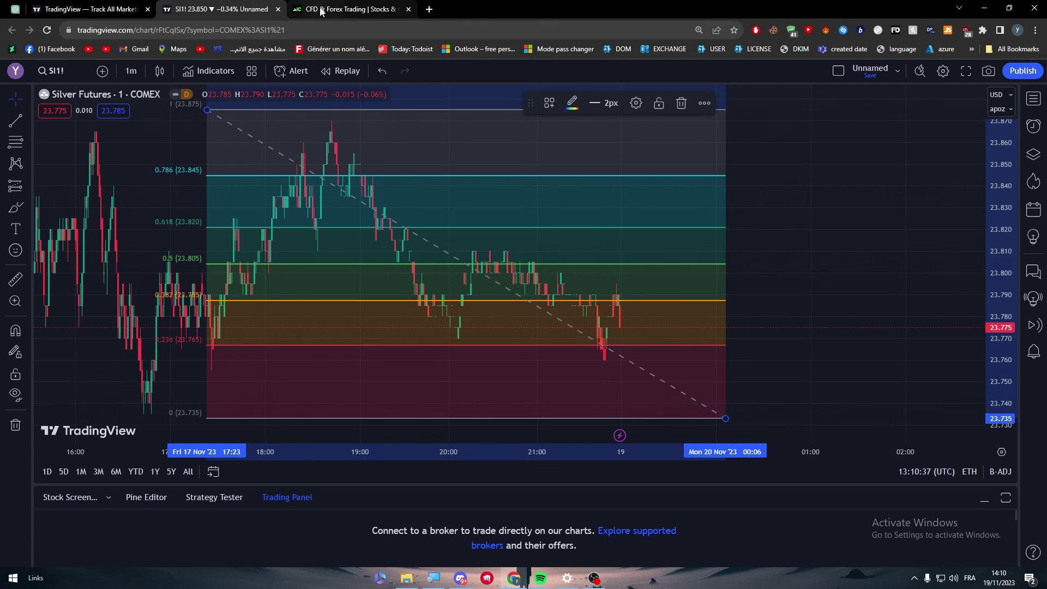
left_click(346, 9)
scroll(532, 280, "up", 7)
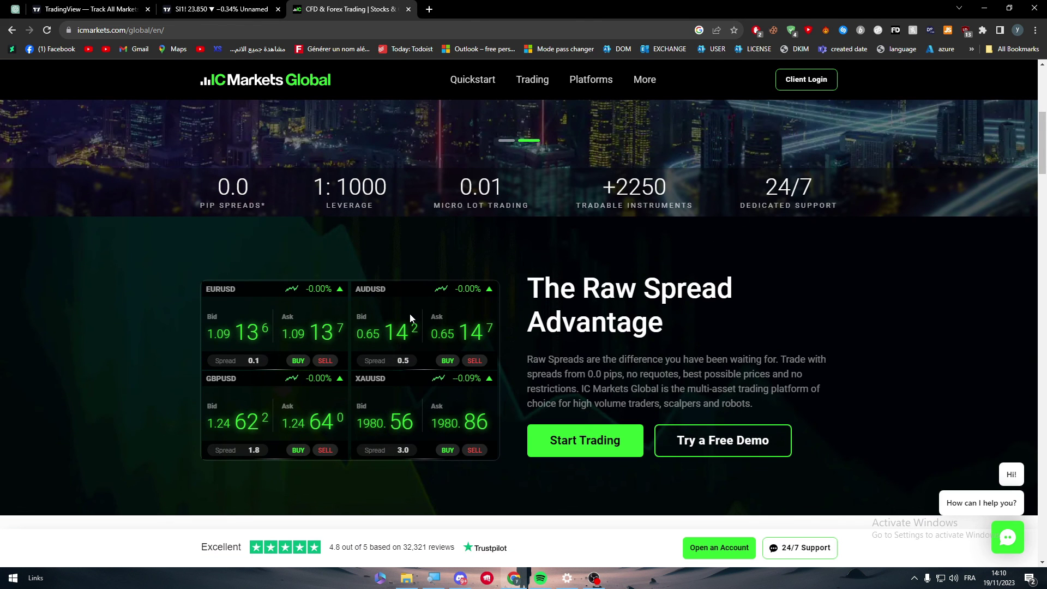